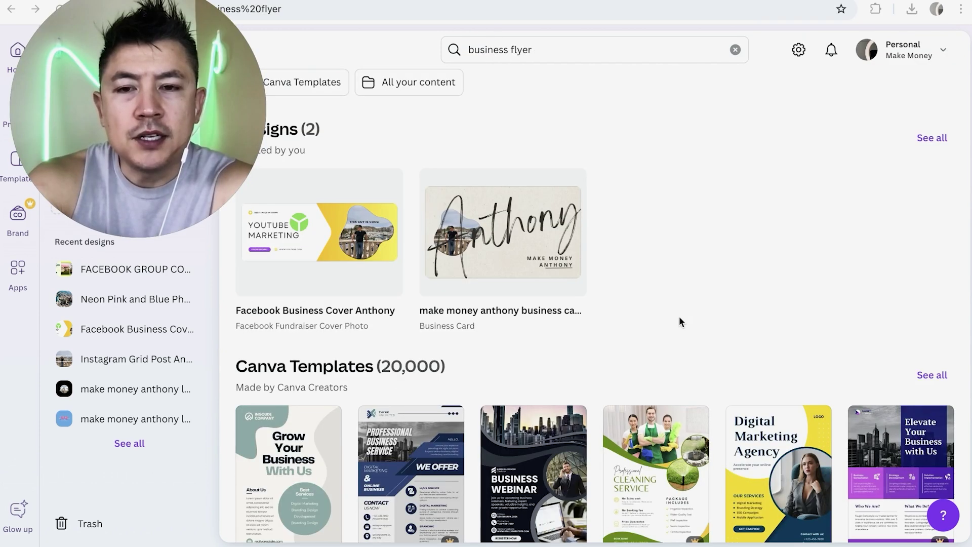
Show all Canva Templates for 'business flyer' and scroll through the grid of flyer designs
scroll(679, 316, down, 3)
scroll(679, 316, down, 1)
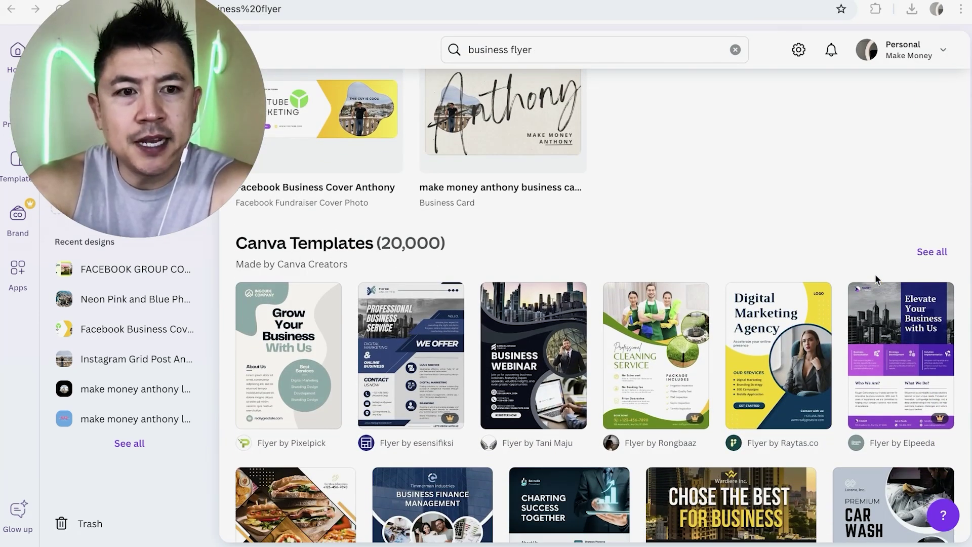
click(931, 252)
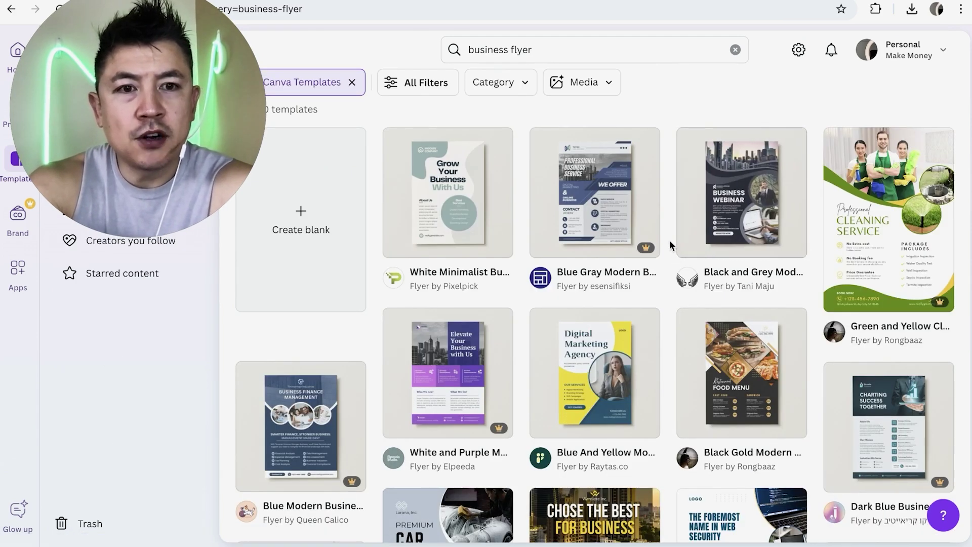
scroll(669, 240, down, 1)
scroll(669, 240, down, 1)
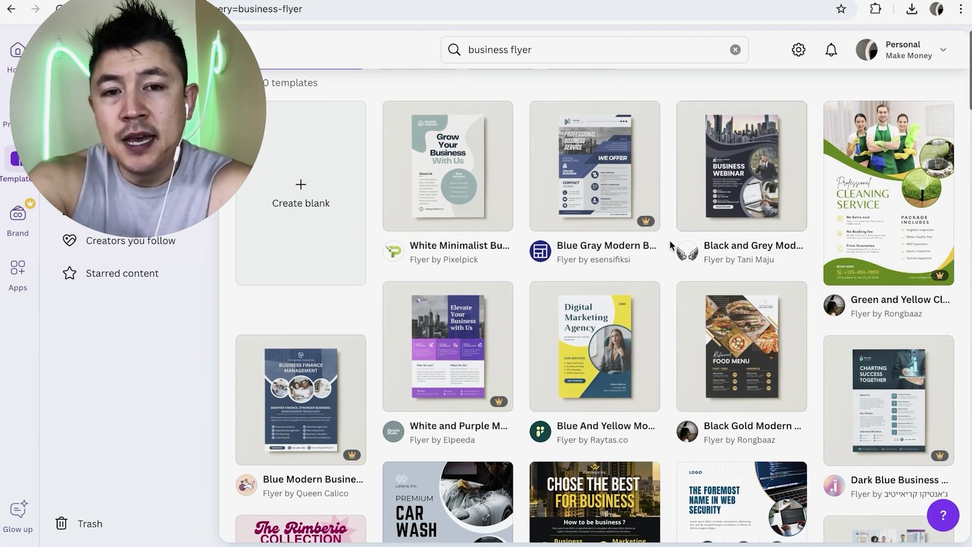
scroll(508, 251, down, 1)
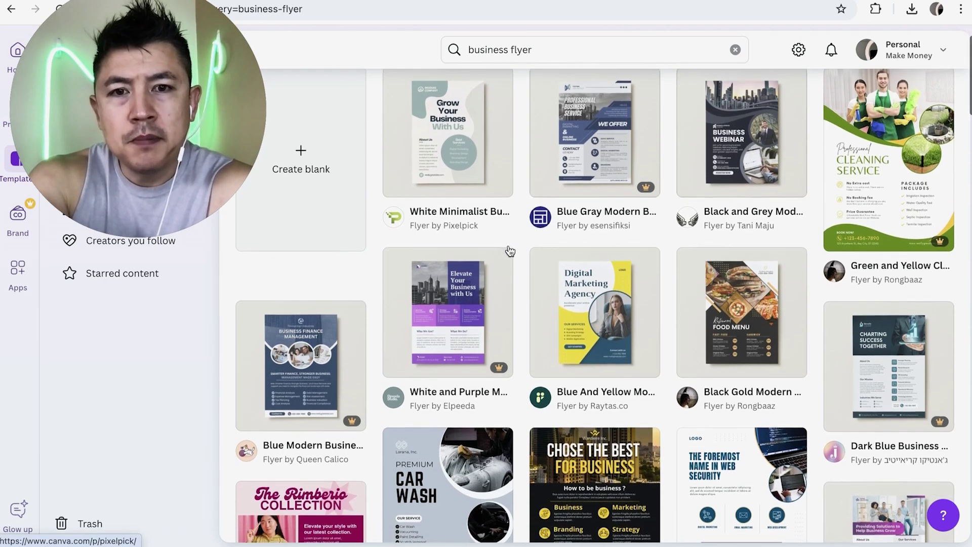
scroll(520, 234, up, 1)
scroll(521, 233, up, 1)
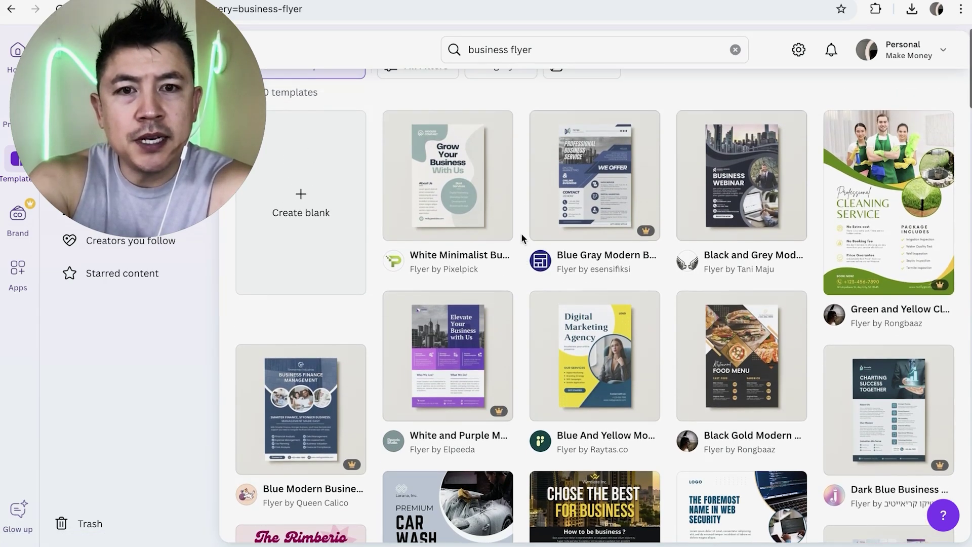
mouse_move(652, 233)
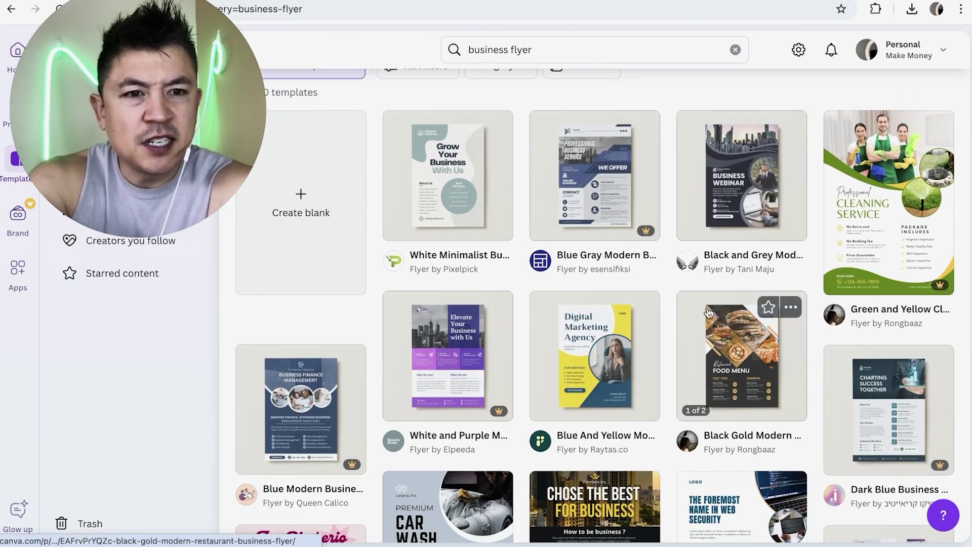
scroll(660, 278, down, 3)
scroll(660, 278, down, 2)
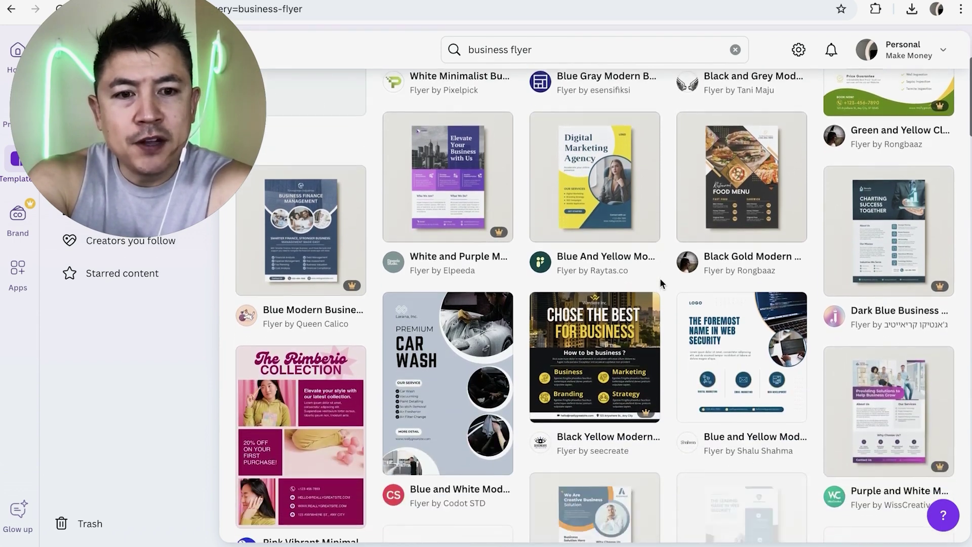
scroll(661, 278, up, 5)
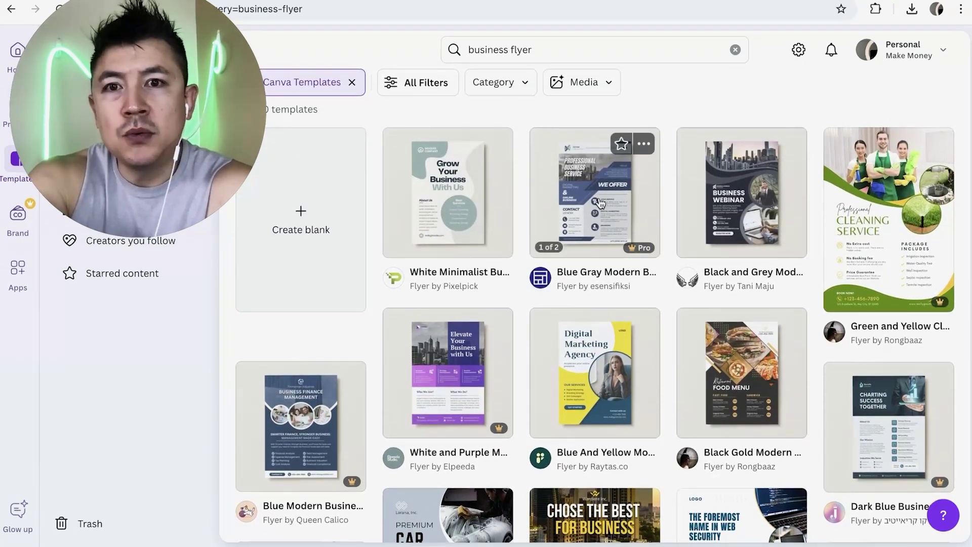
Filter the business flyer templates to Free under Price
click(417, 84)
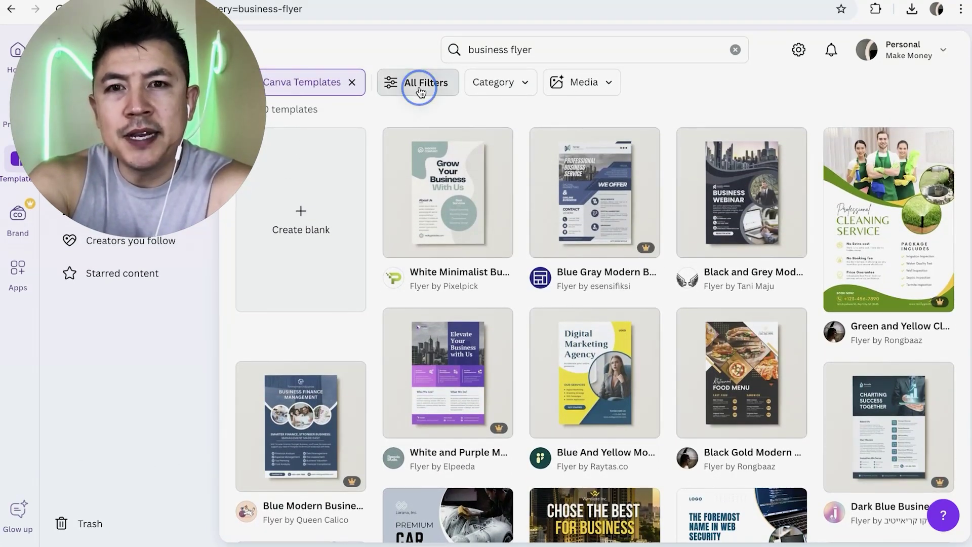
scroll(68, 371, down, 10)
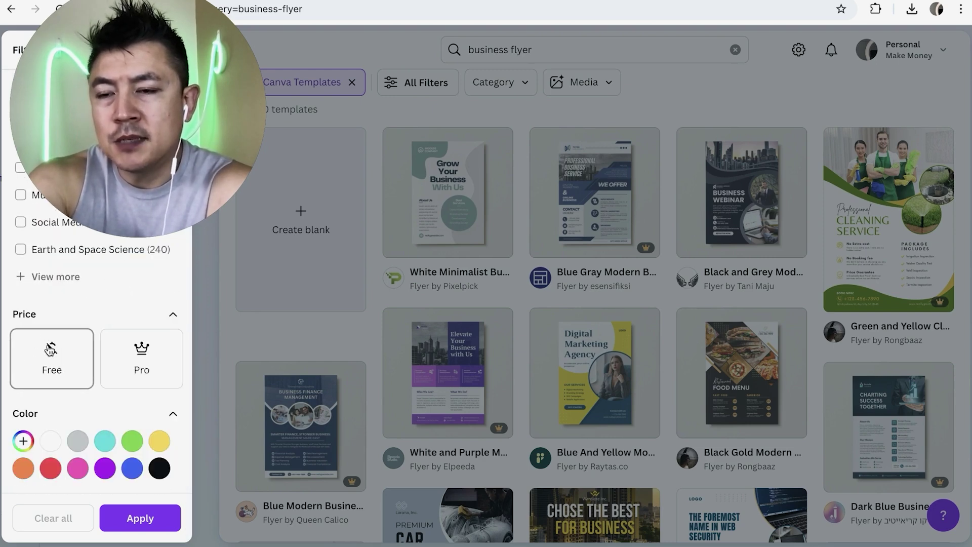
click(43, 359)
click(140, 519)
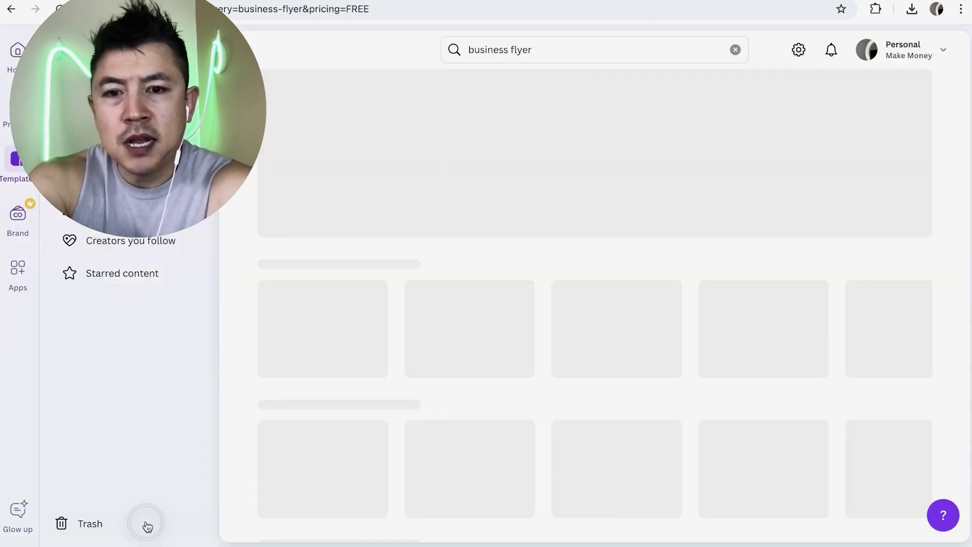
Scroll through the free flyer results, such as the Cream Orange, Laundry Service and House for Sale designs
scroll(661, 207, down, 2)
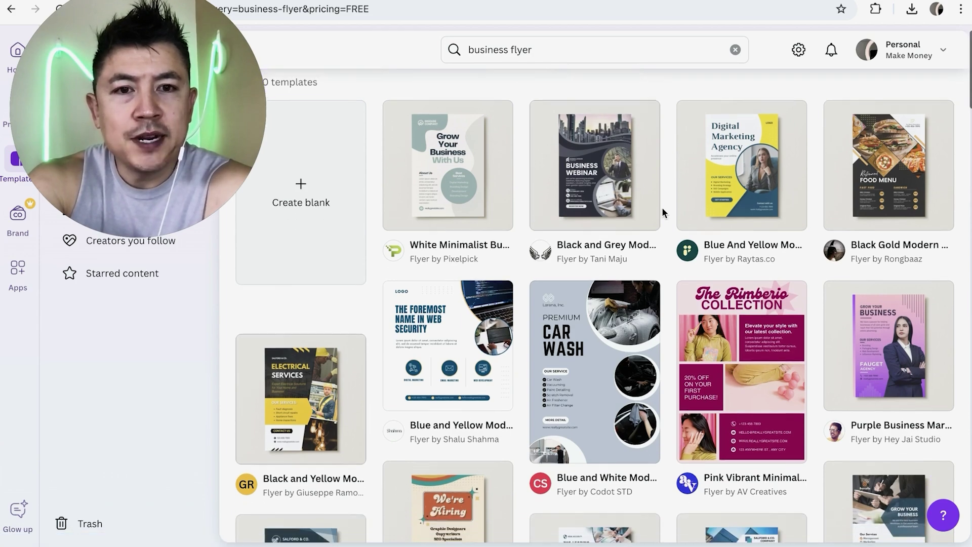
scroll(662, 208, up, 2)
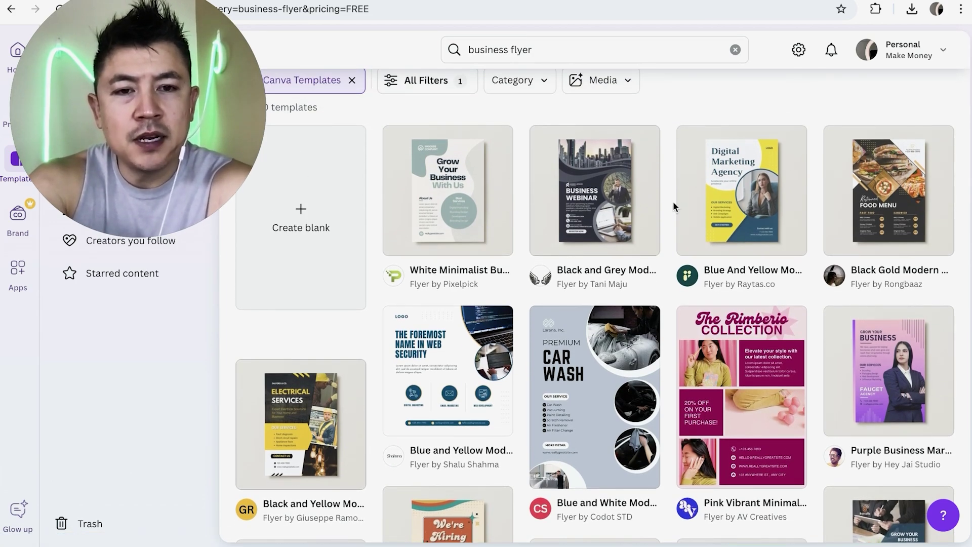
scroll(662, 238, down, 7)
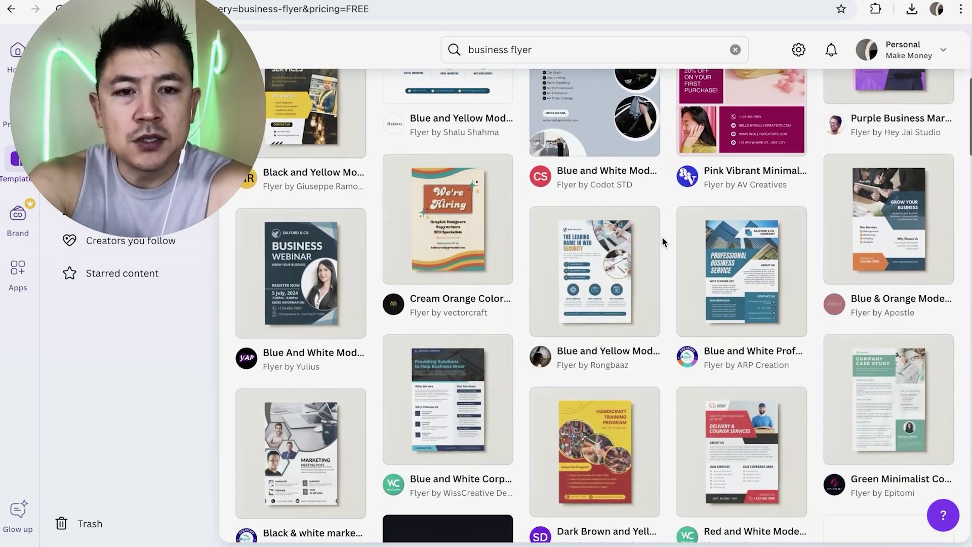
scroll(662, 238, up, 3)
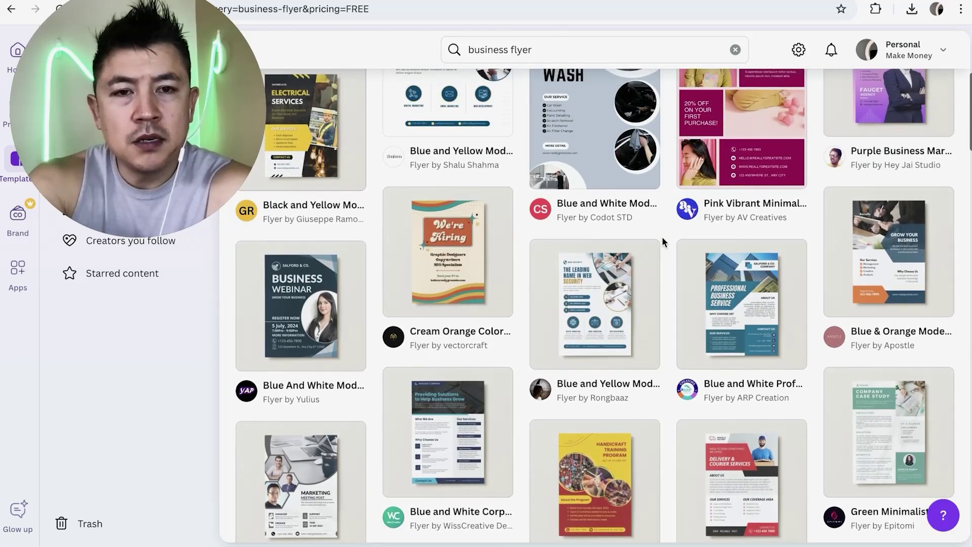
scroll(661, 237, down, 4)
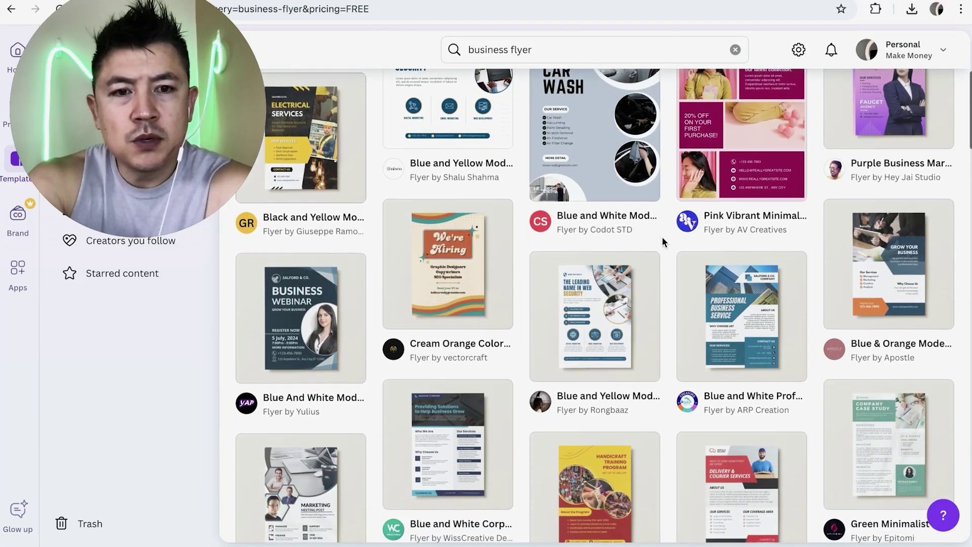
scroll(663, 238, down, 5)
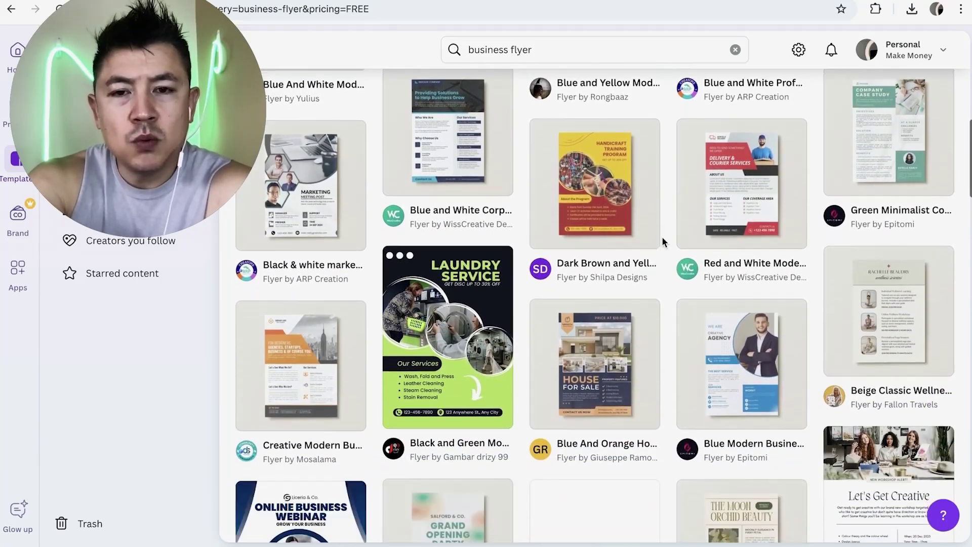
scroll(661, 235, up, 10)
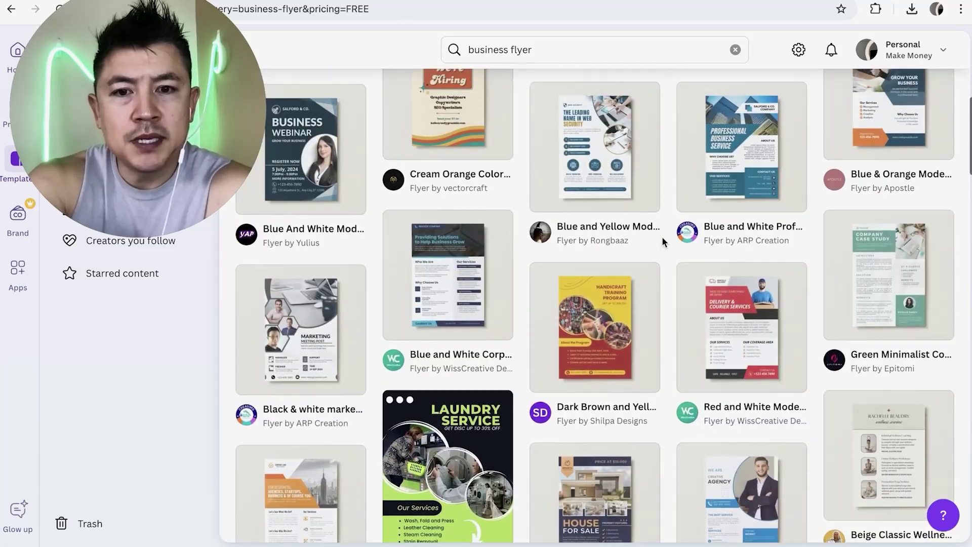
scroll(661, 236, up, 2)
scroll(627, 269, down, 1)
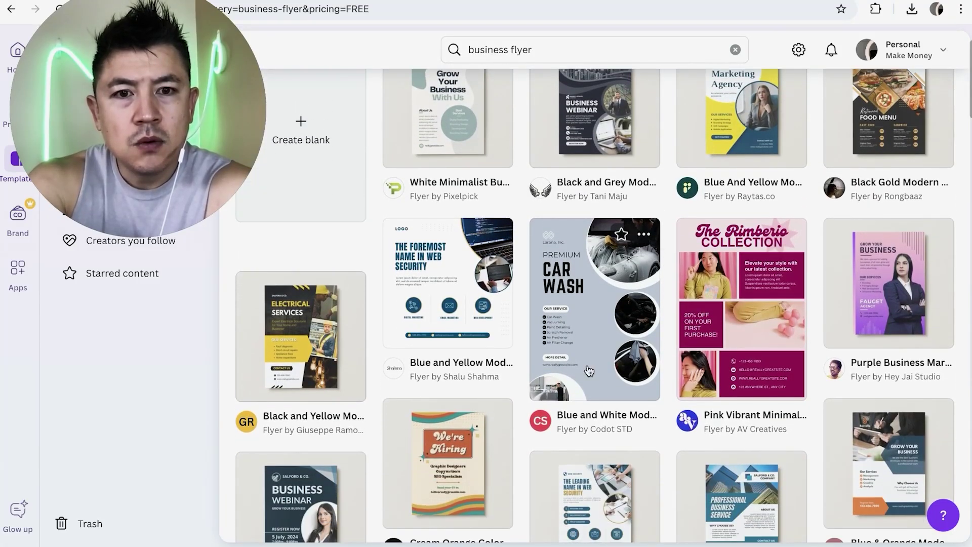
Preview the Blue and White Modern Car Wash Flyer mockups, then customize that template
click(588, 300)
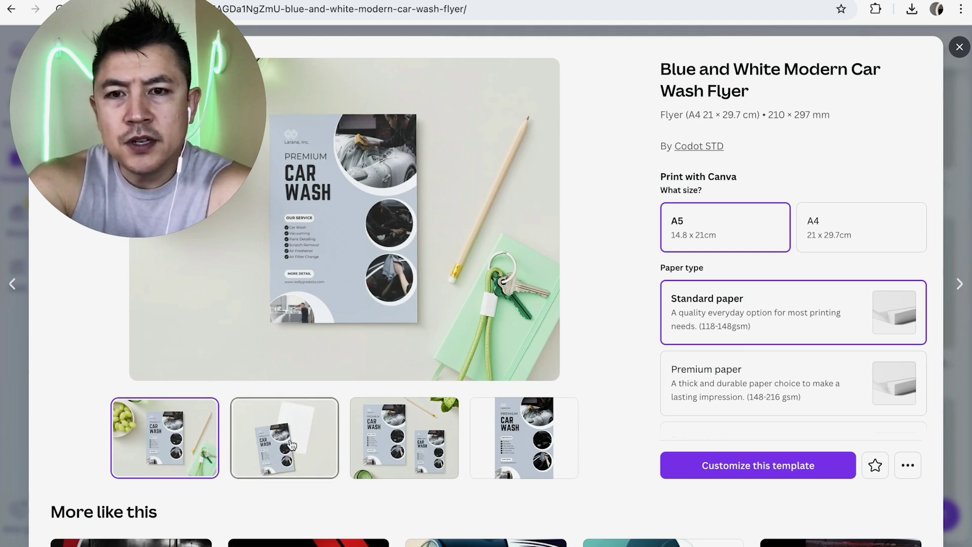
click(312, 443)
click(405, 439)
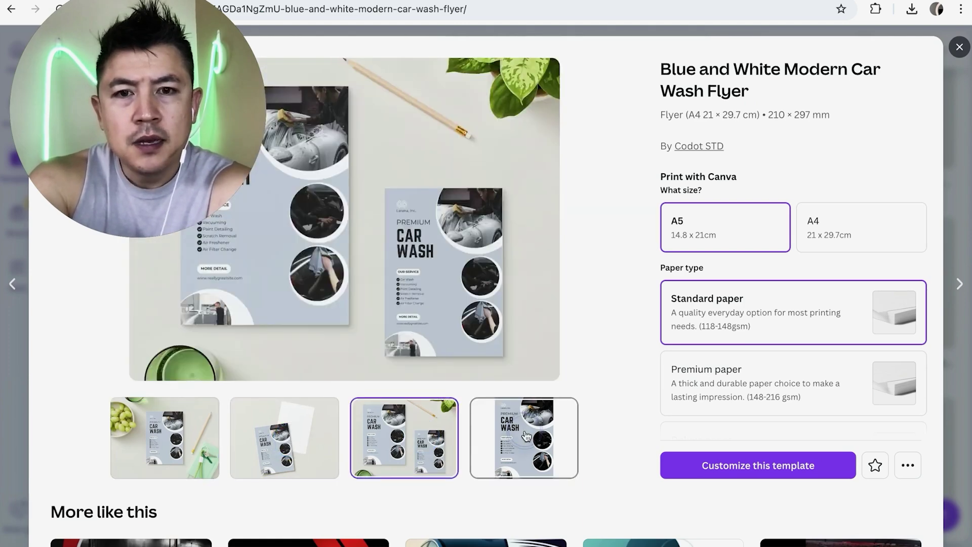
click(526, 427)
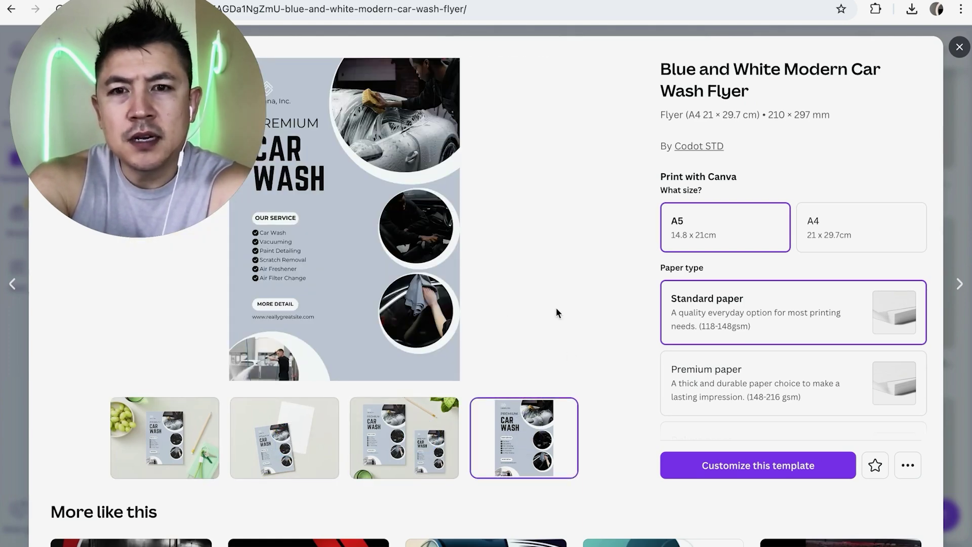
scroll(587, 346, down, 2)
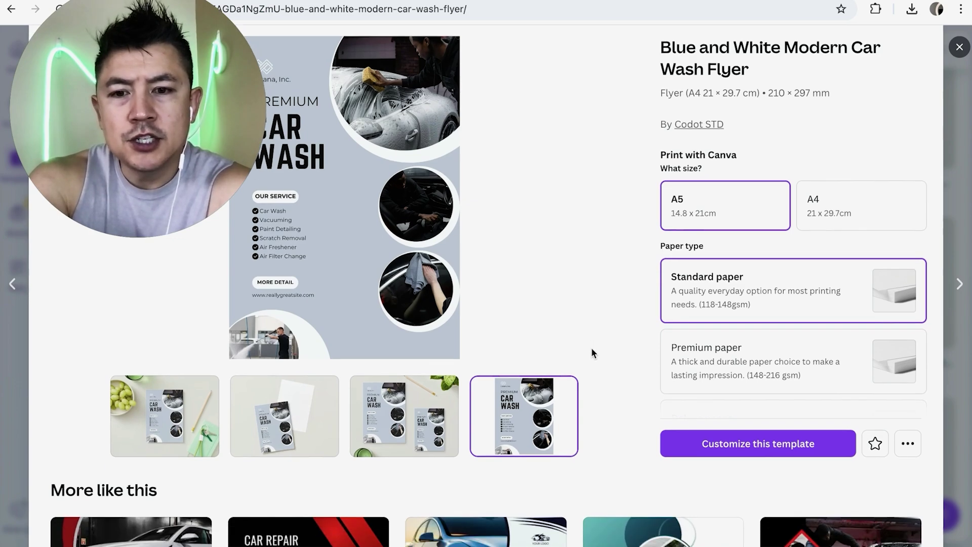
scroll(590, 347, down, 4)
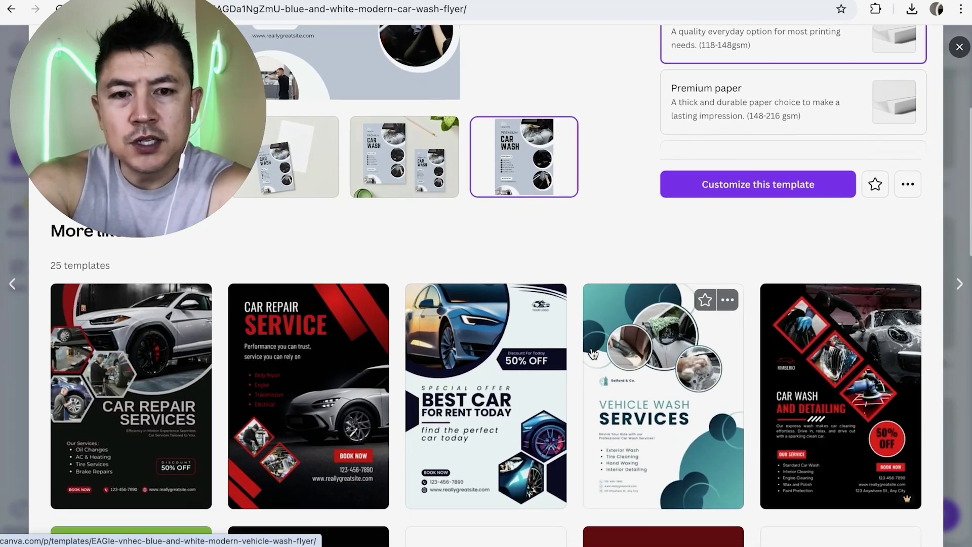
scroll(603, 416, down, 2)
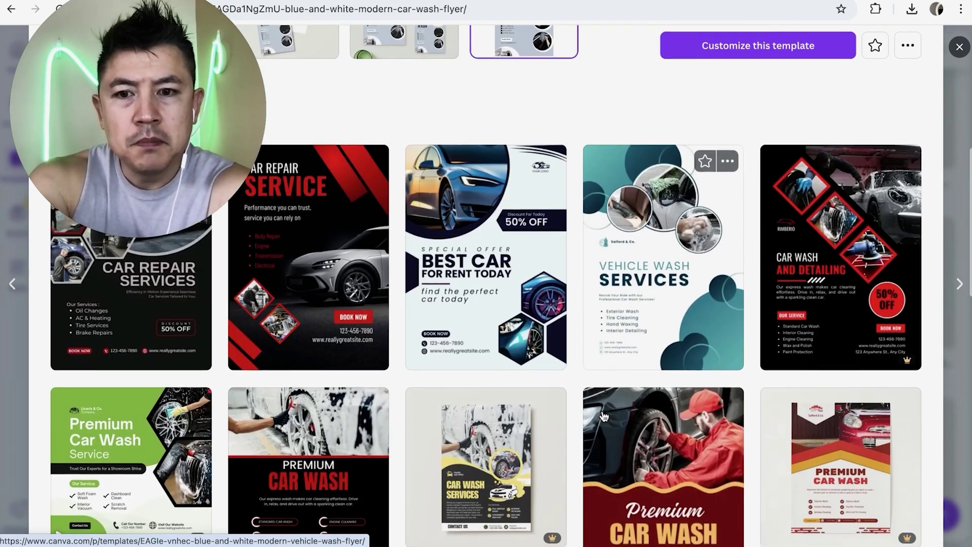
scroll(603, 416, up, 3)
scroll(603, 416, up, 3)
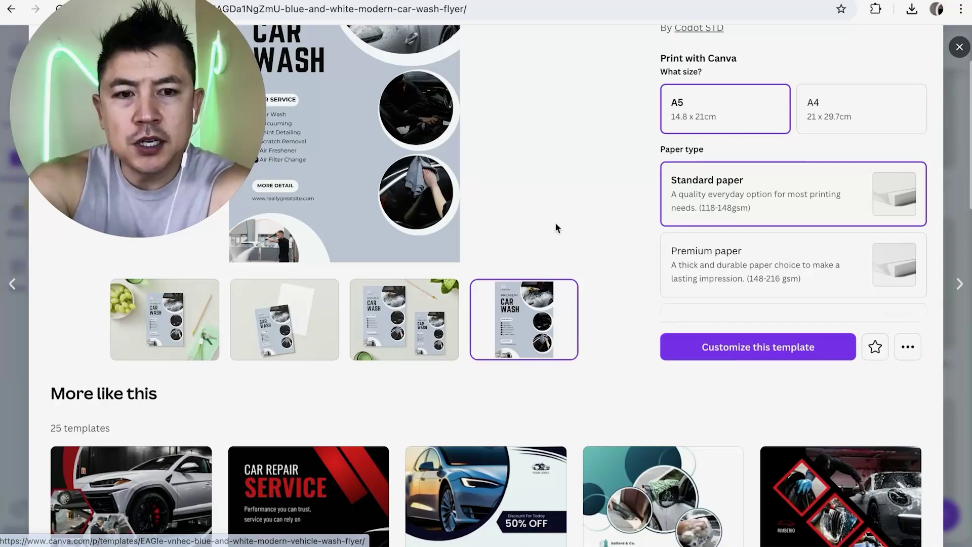
click(752, 354)
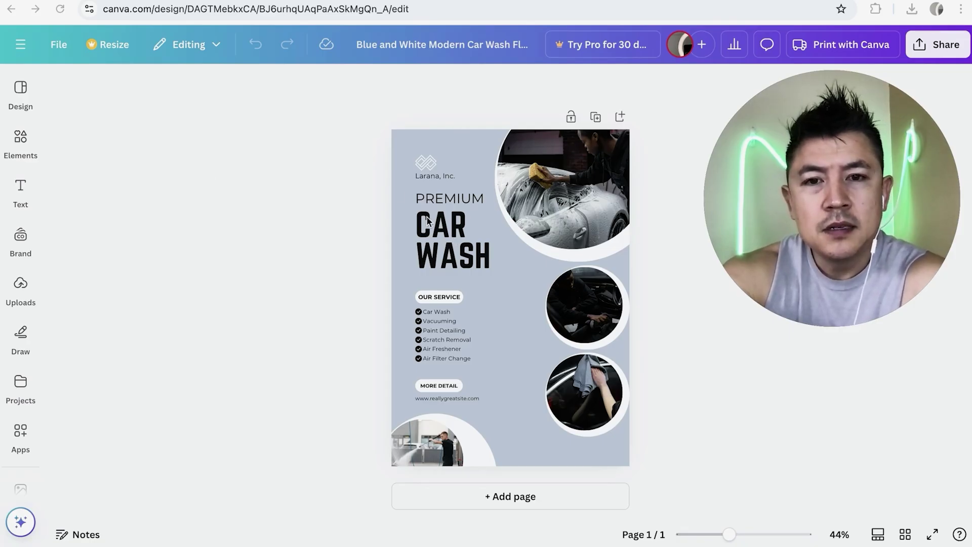
Replace the CAR WASH heading text with 'YOUTUBE MARKETING'
click(443, 249)
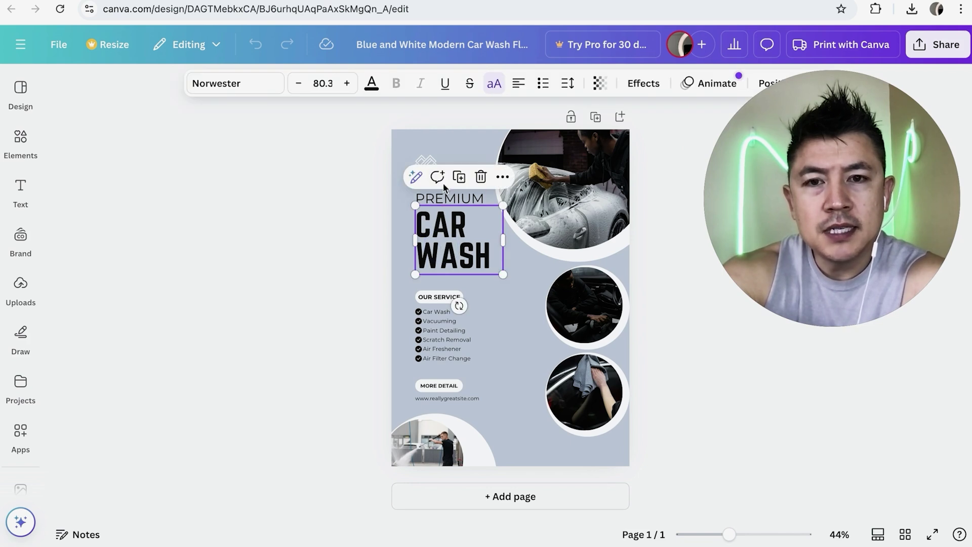
click(456, 155)
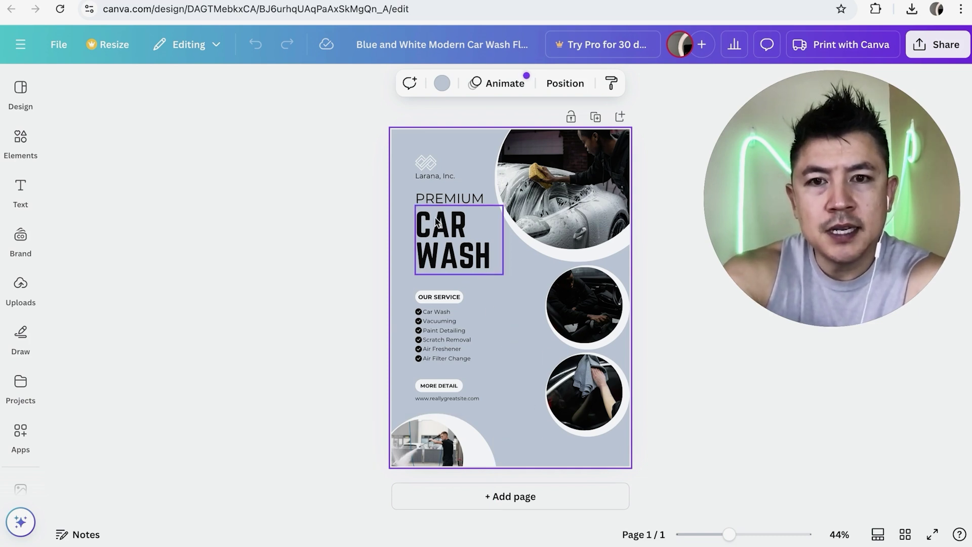
click(469, 233)
double_click(468, 244)
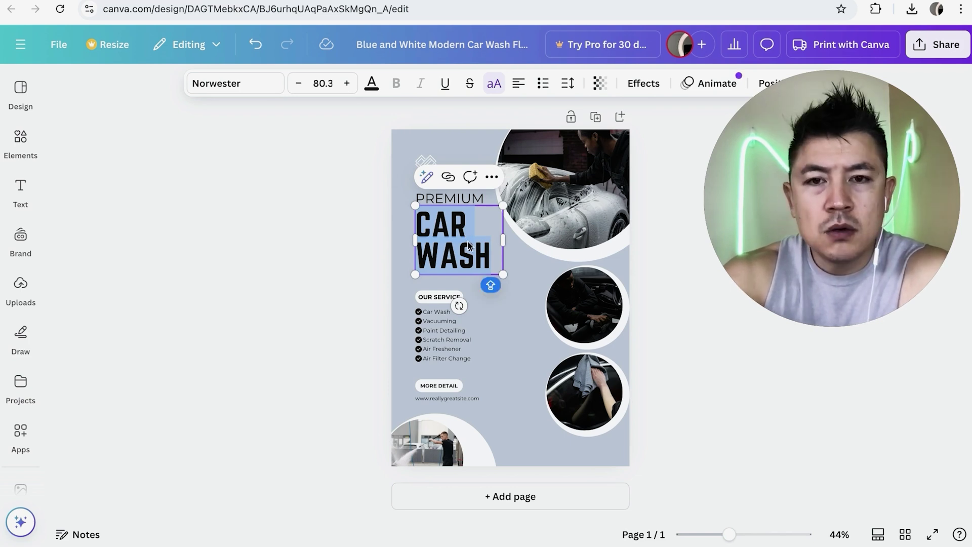
text(YOUTUBE MARKETING)
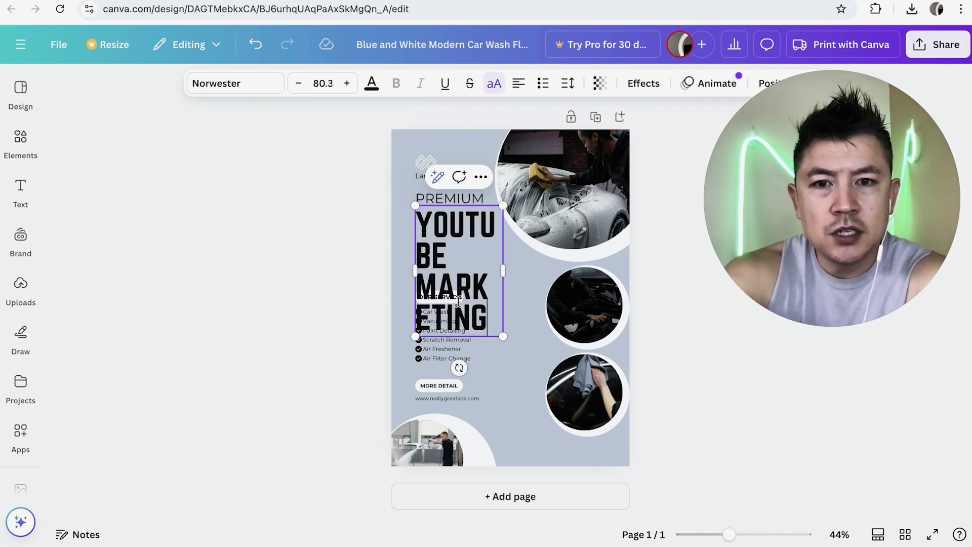
Reduce the YOUTUBE MARKETING heading to about size 64 so it fits on two lines
triple_click(487, 311)
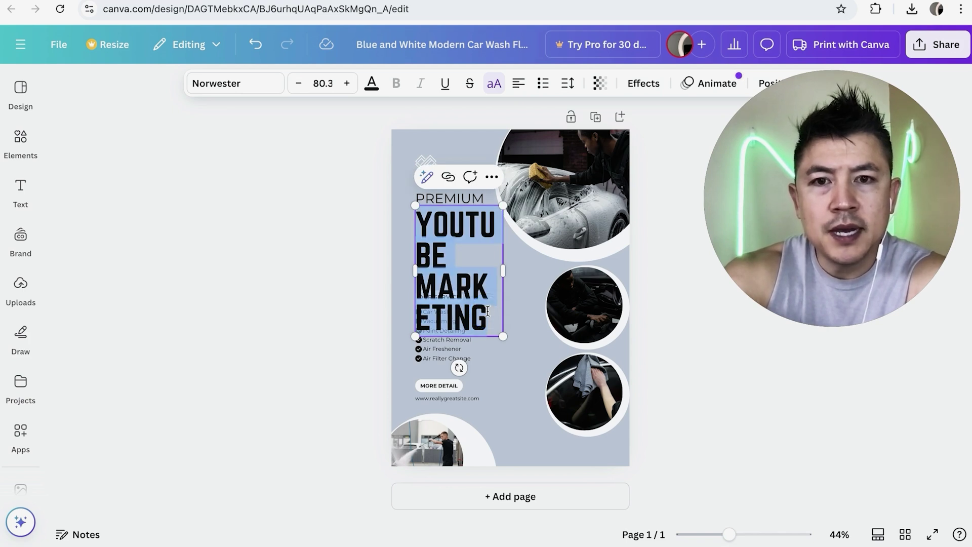
click(299, 86)
click(298, 86)
click(298, 86)
click(299, 86)
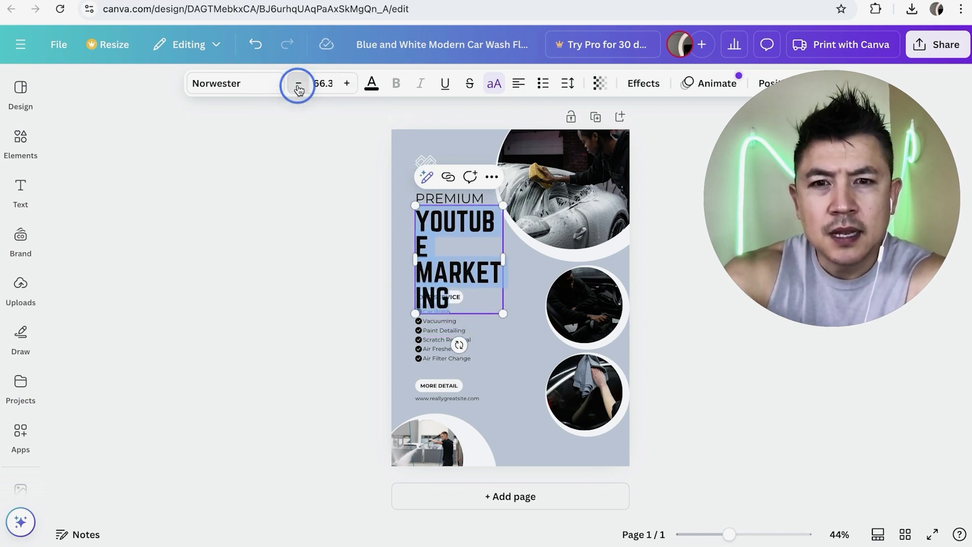
click(299, 86)
click(298, 87)
click(299, 87)
click(299, 87)
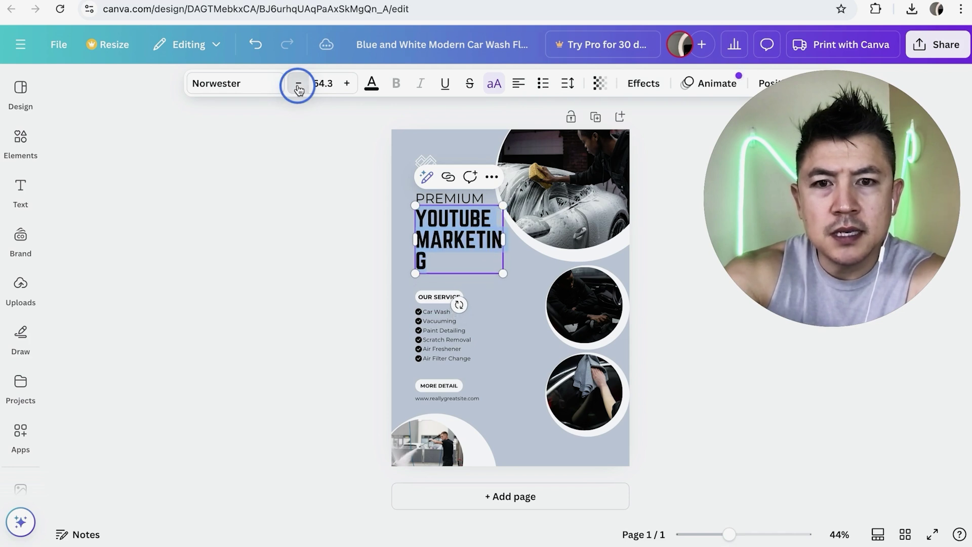
click(298, 87)
click(464, 272)
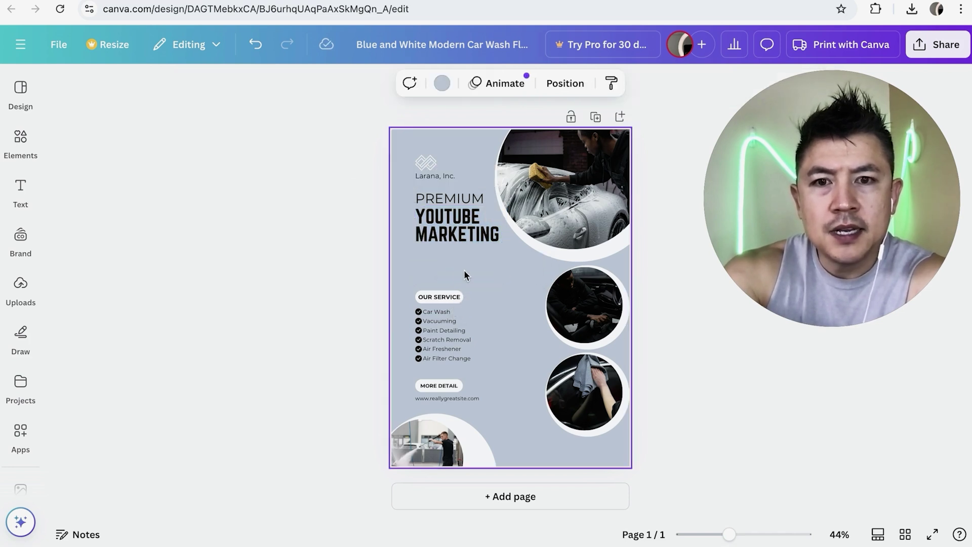
Move the YOUTUBE MARKETING heading and the PREMIUM text slightly lower on the page
click(446, 229)
drag(446, 230, 448, 250)
click(449, 217)
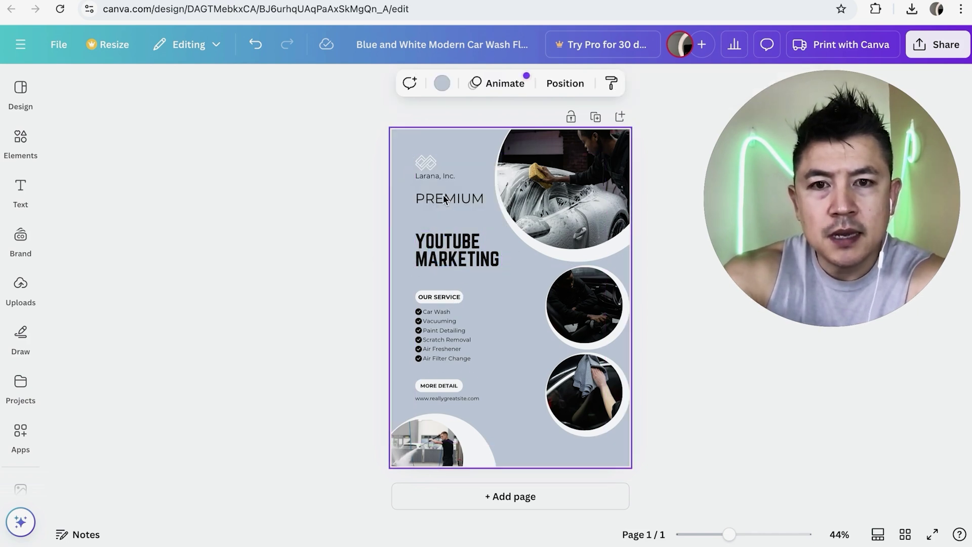
click(443, 200)
drag(443, 204, 443, 215)
Replace the Larana, Inc. company name with 'MAKE MONEY' followed by the creator's name in uppercase
click(524, 225)
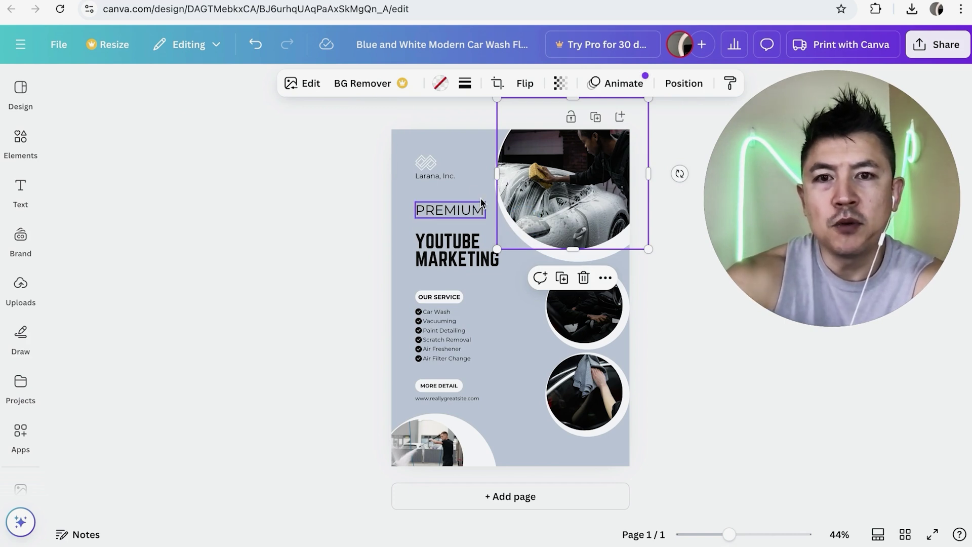
click(432, 165)
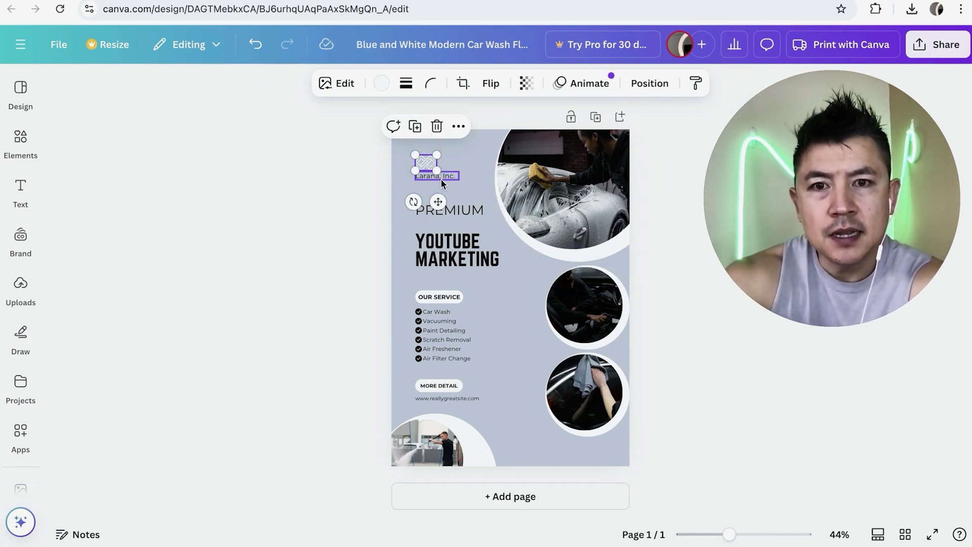
click(445, 178)
click(427, 177)
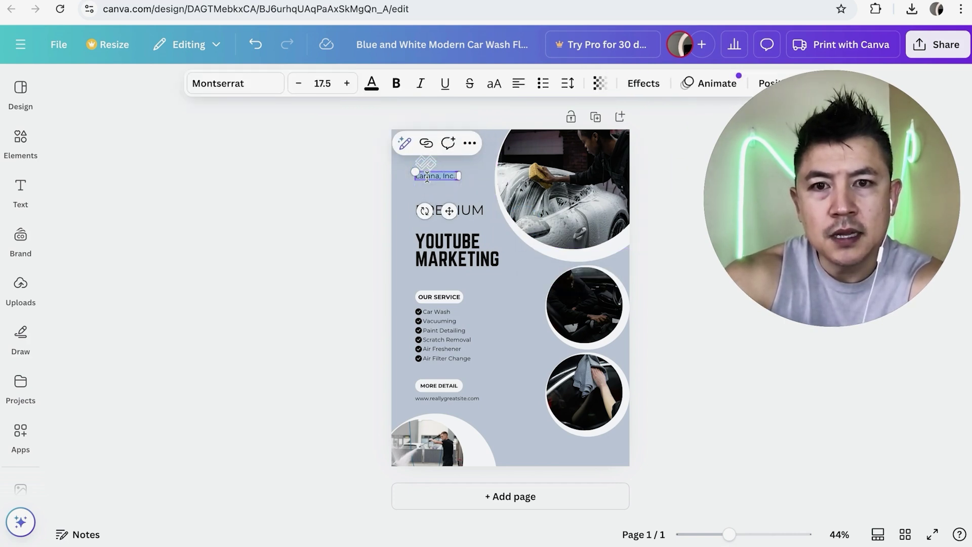
text(make money)
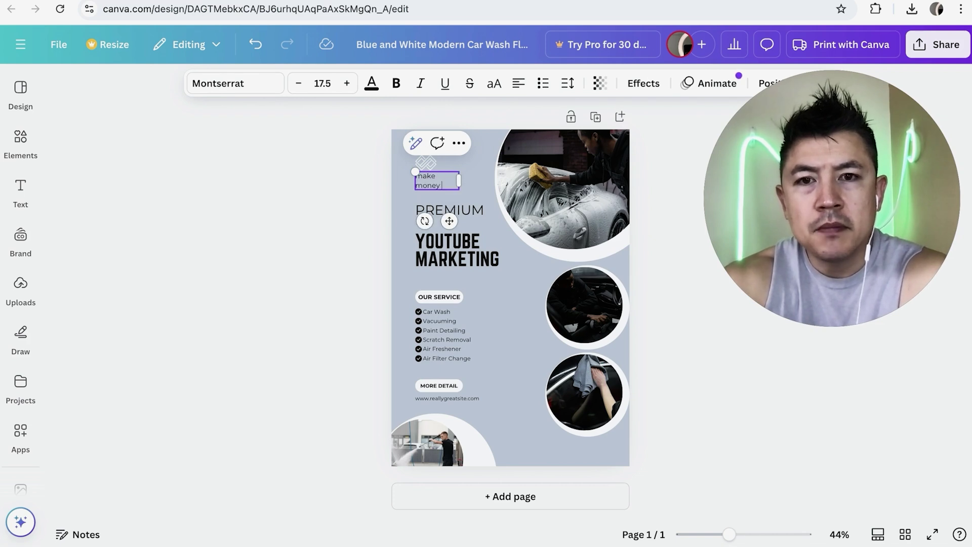
text( anthony)
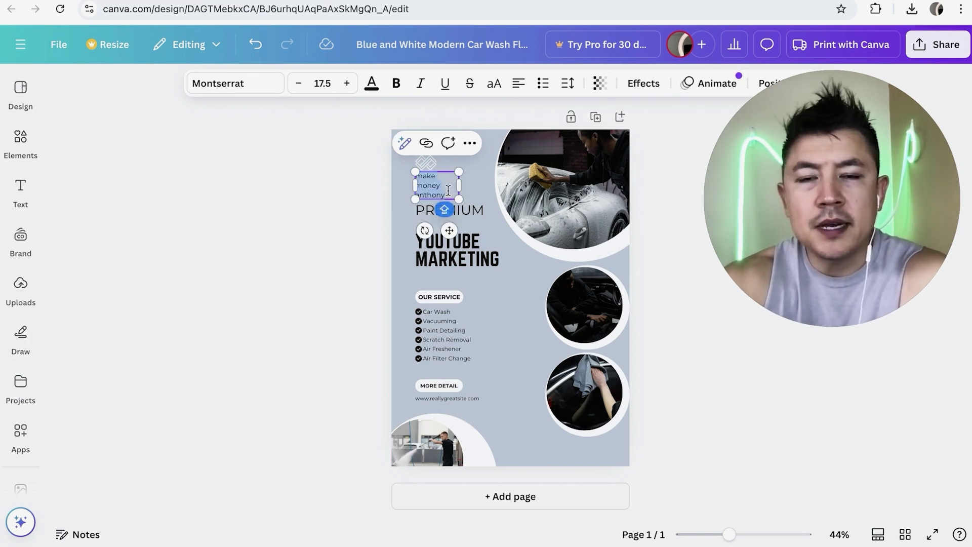
key(Escape)
key(ctrl+shift+k)
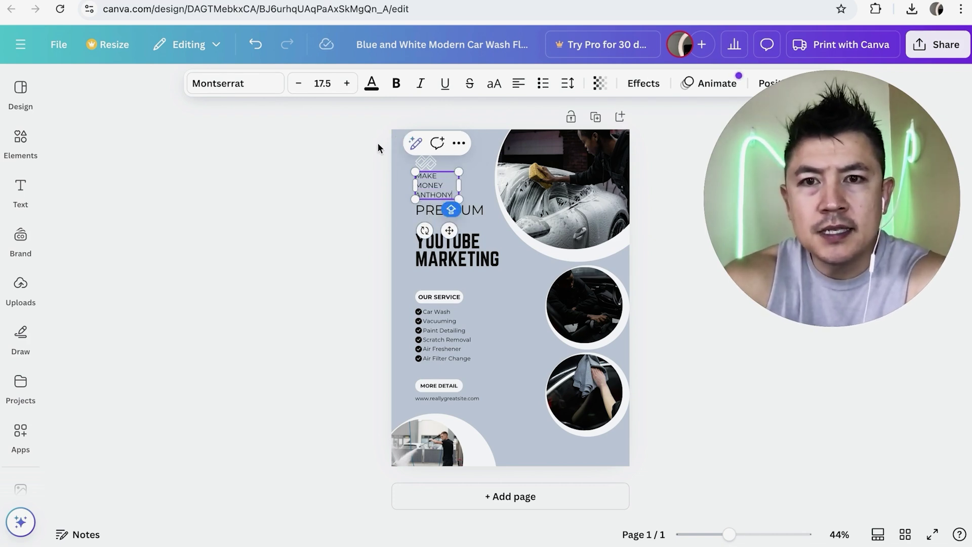
Make the brand name bold and reduce its font size to 12.5
double_click(418, 195)
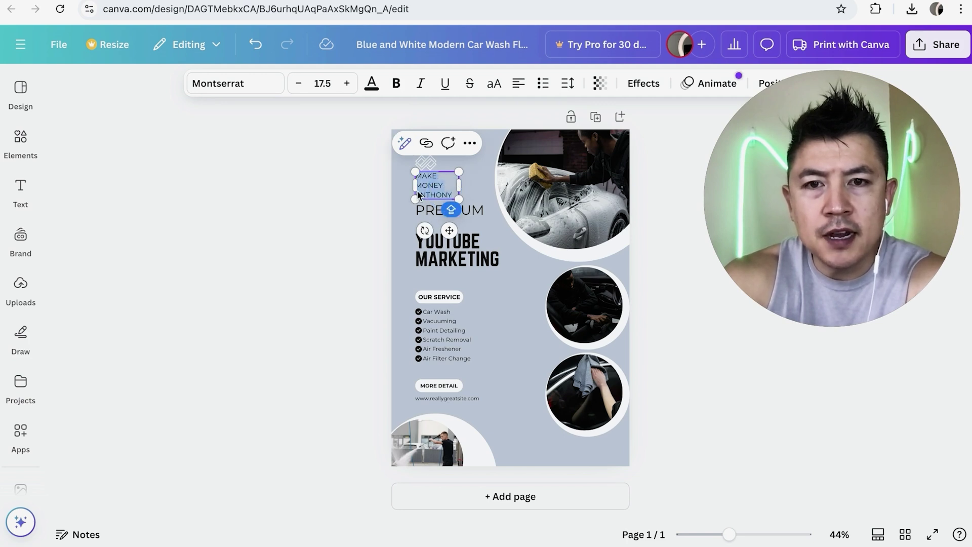
click(397, 83)
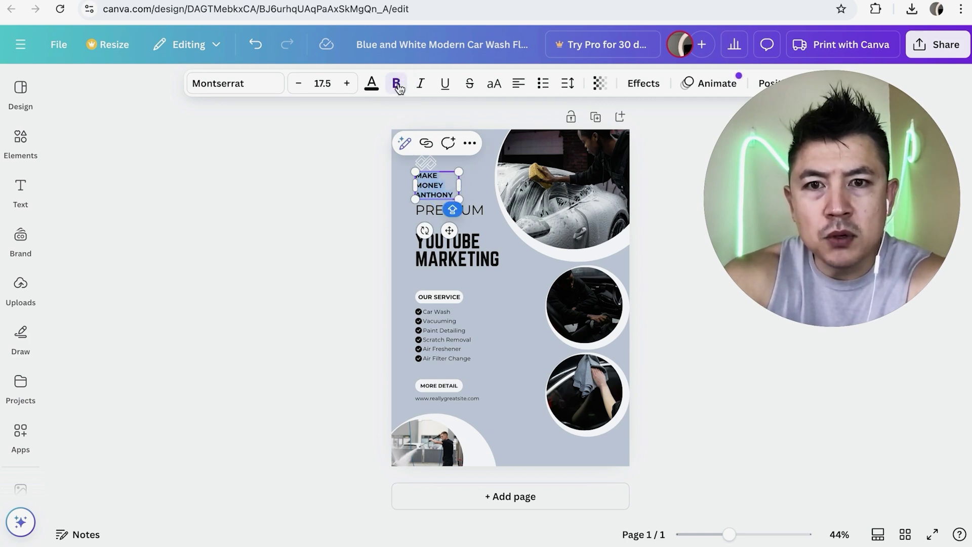
click(299, 84)
click(299, 84)
click(299, 84)
click(299, 84)
click(299, 84)
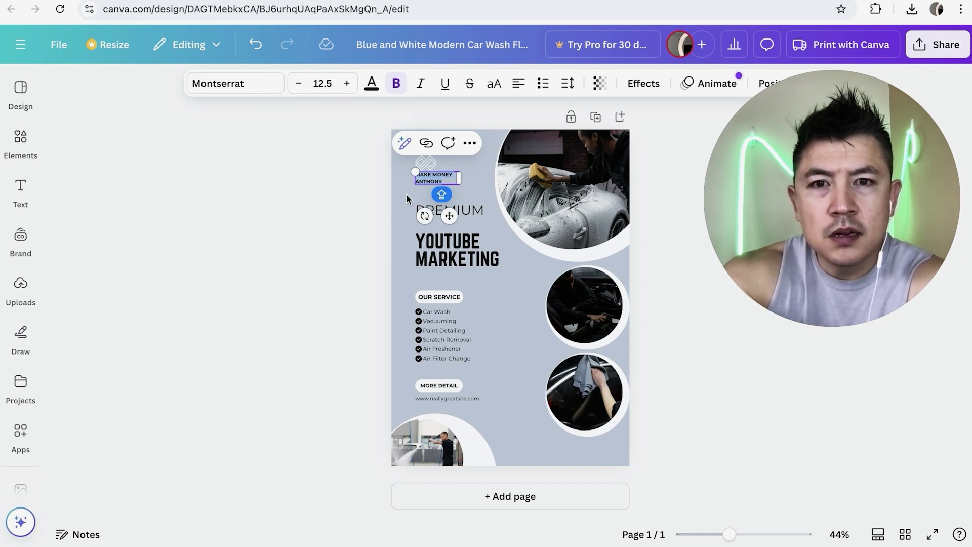
click(573, 212)
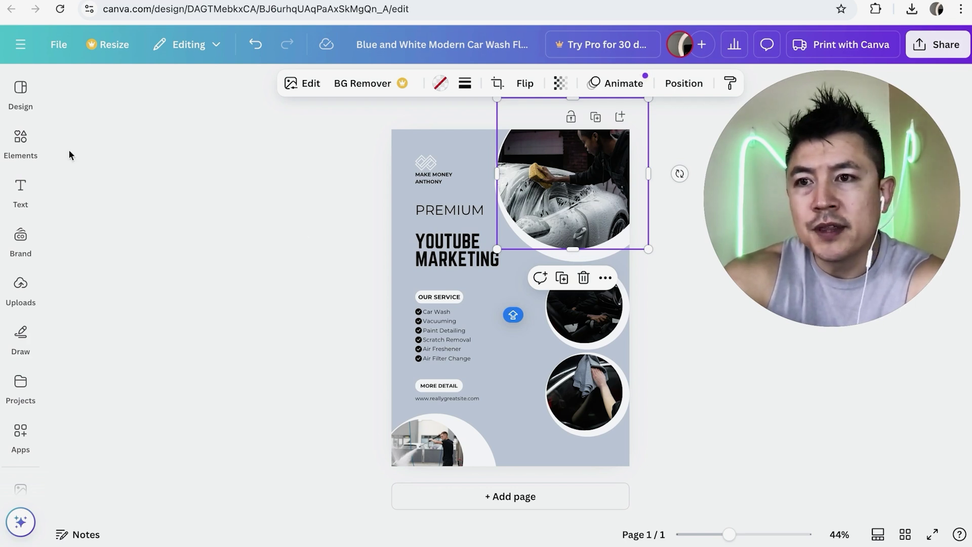
Put the uploaded balcony portrait photo into the top-right circle frame
click(21, 96)
click(20, 144)
click(20, 299)
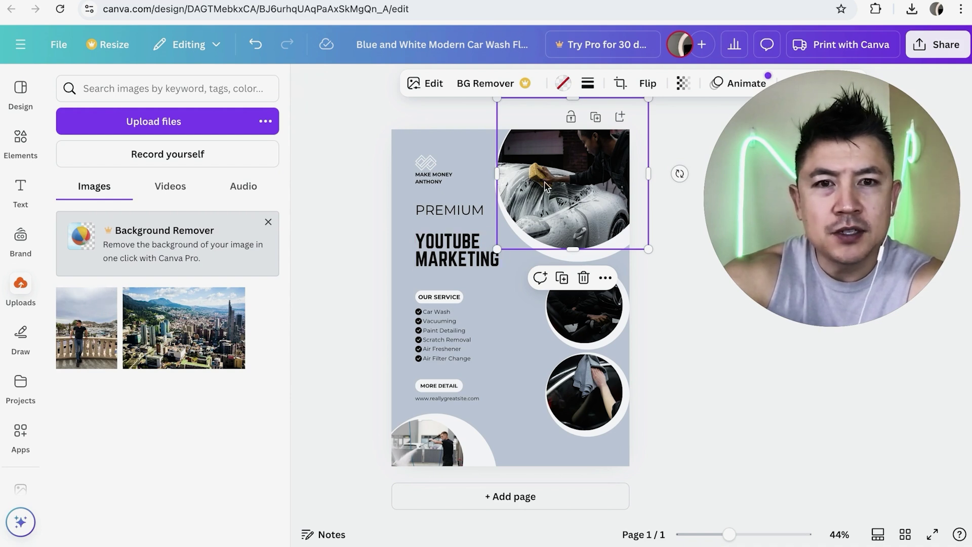
right_click(563, 192)
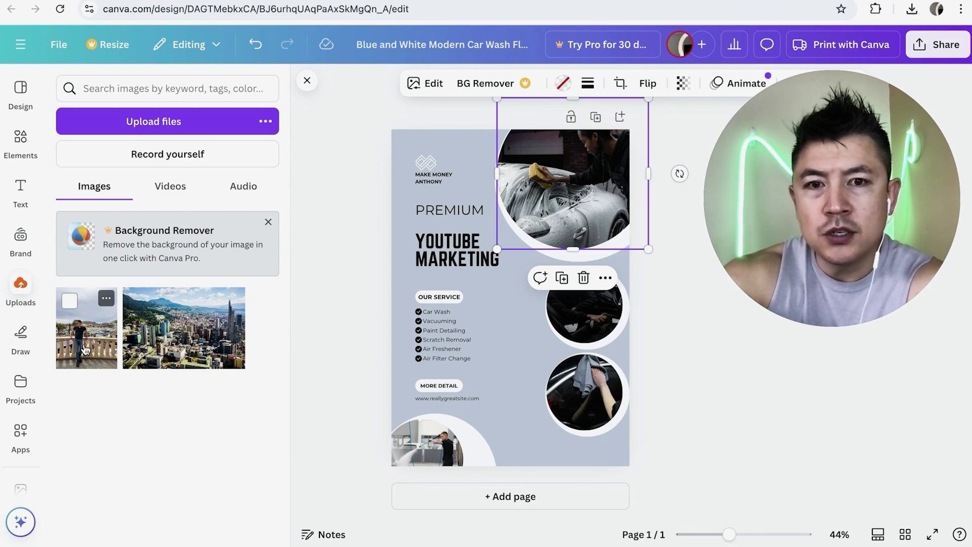
drag(81, 346, 523, 162)
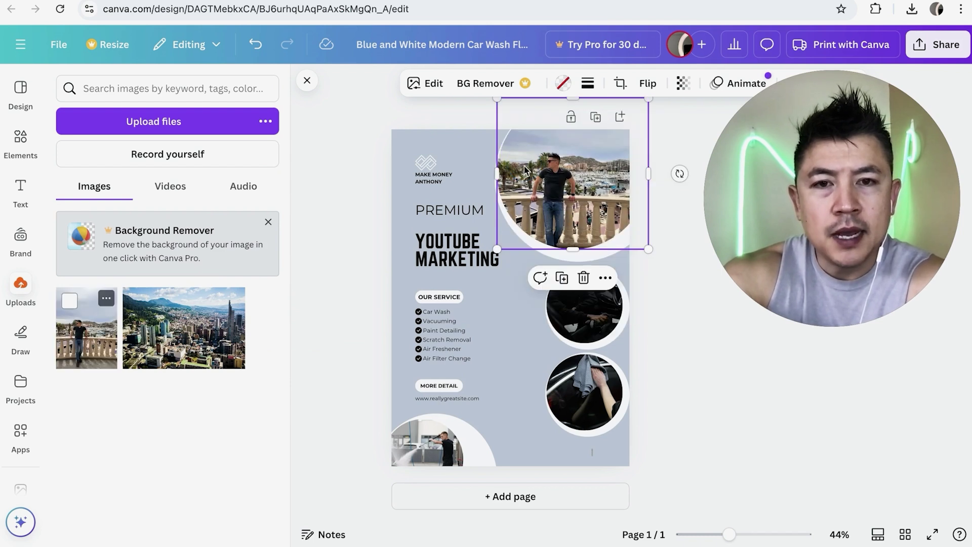
click(477, 158)
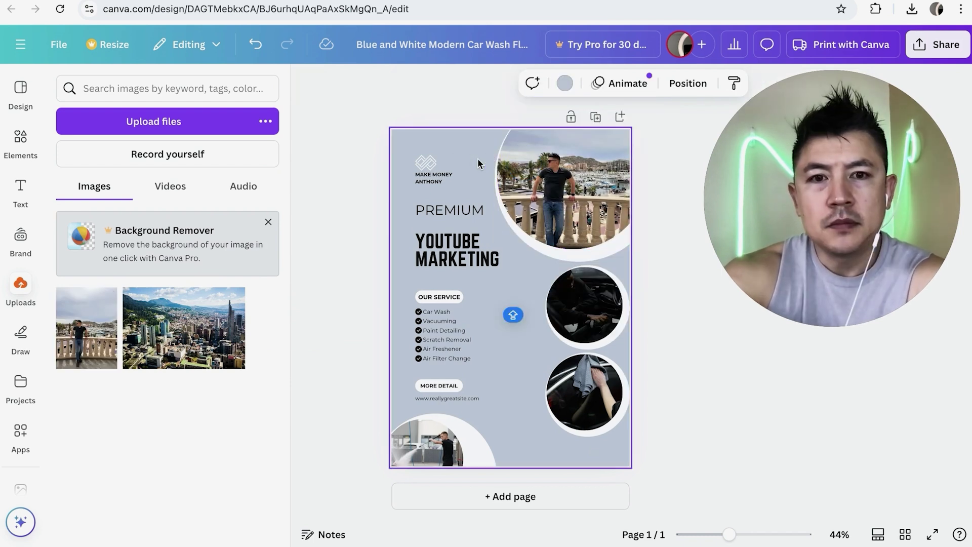
Fill the middle, bottom-right and bottom-left circle frames with the uploaded city skyline photo
click(594, 311)
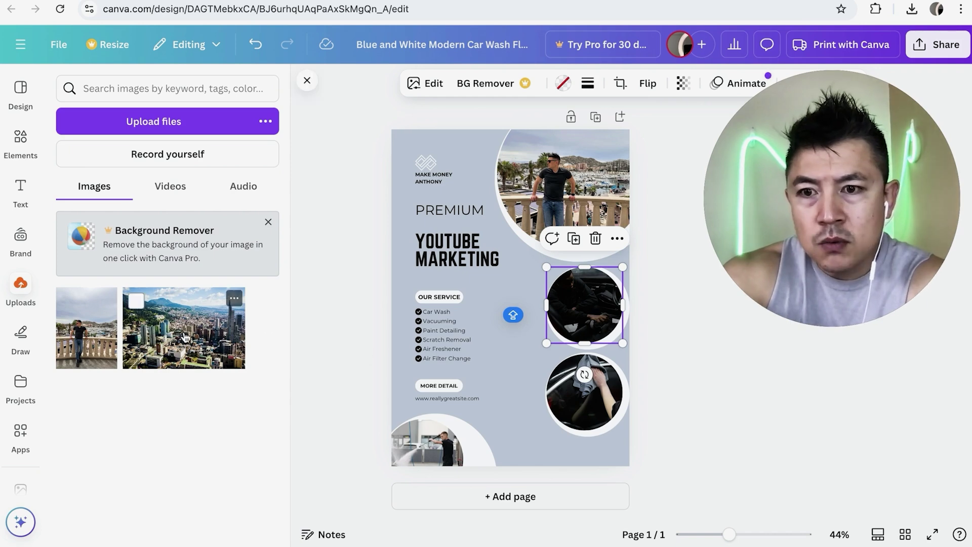
drag(202, 330, 568, 302)
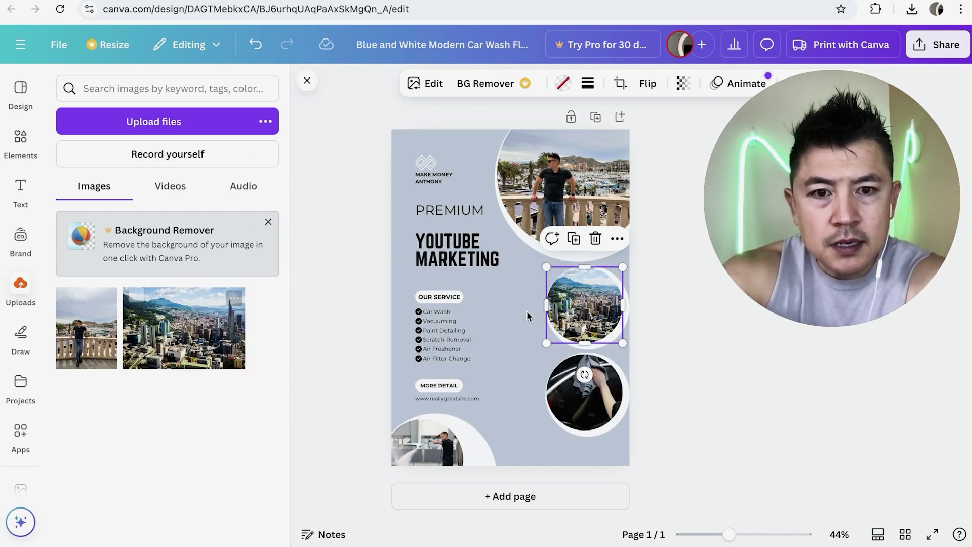
click(510, 311)
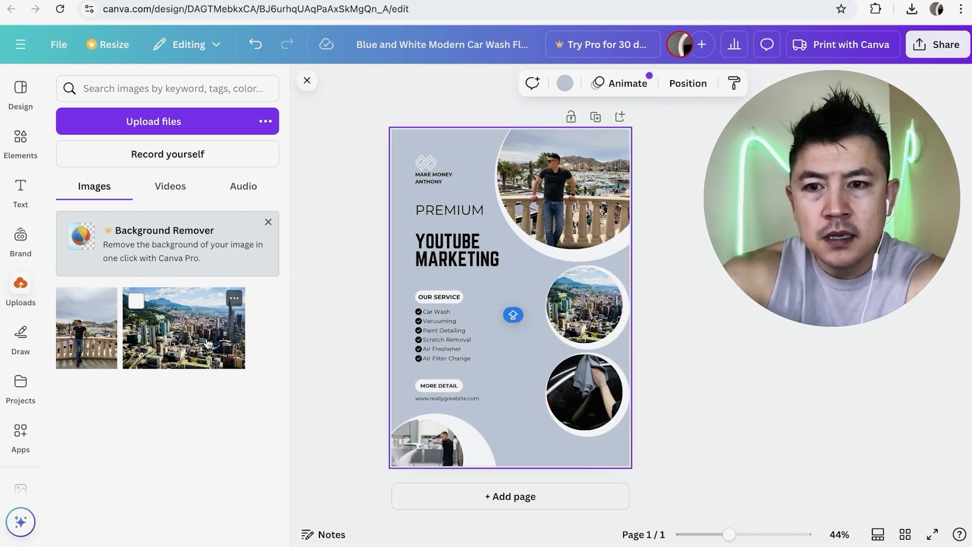
drag(207, 344, 571, 371)
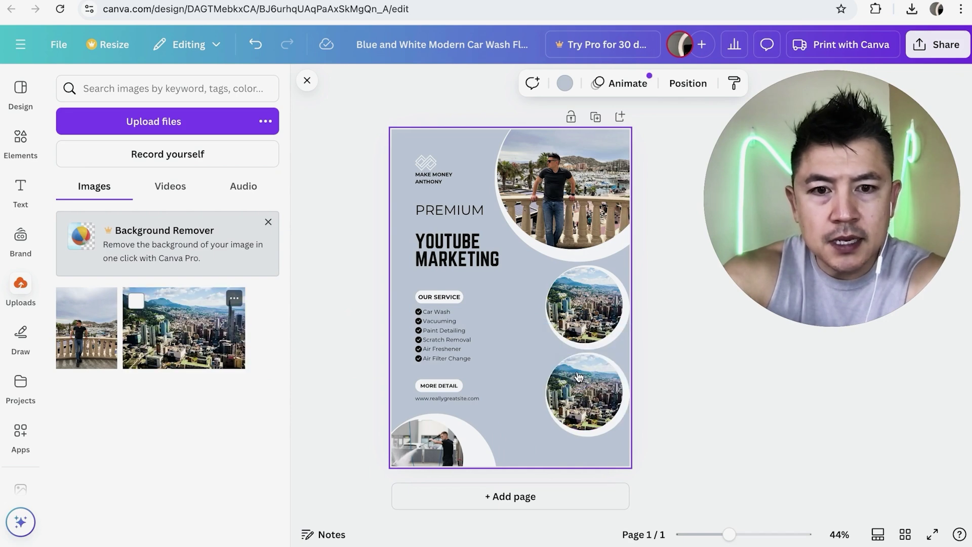
click(421, 434)
click(508, 350)
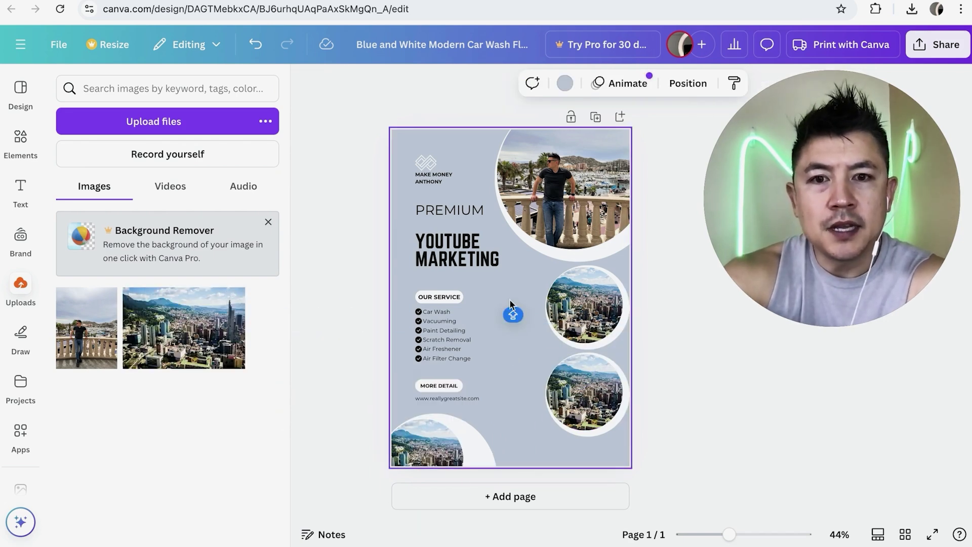
Rewrite the OUR SERVICE label as 'HOW CAN I HELP?' and shrink it to fit one line
double_click(439, 298)
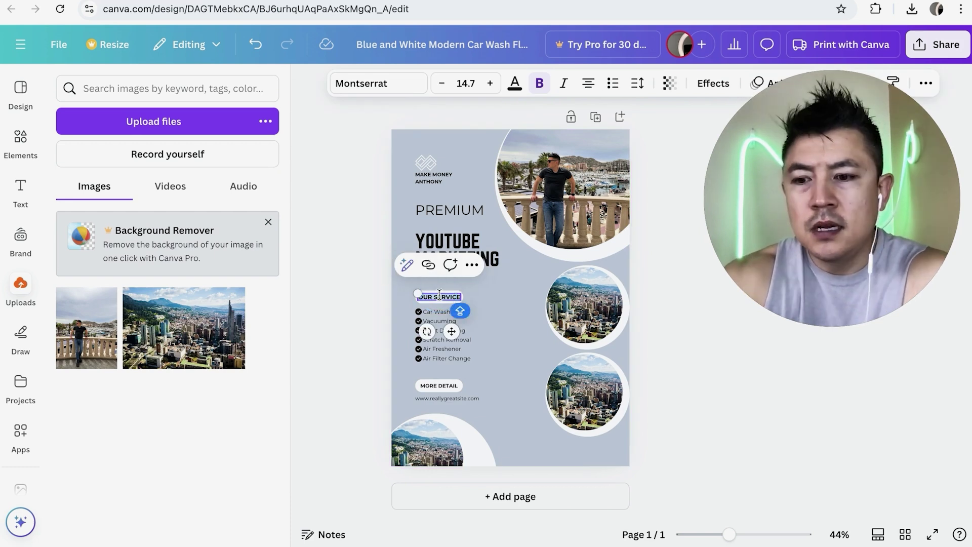
text(HOW CAN I HELP?)
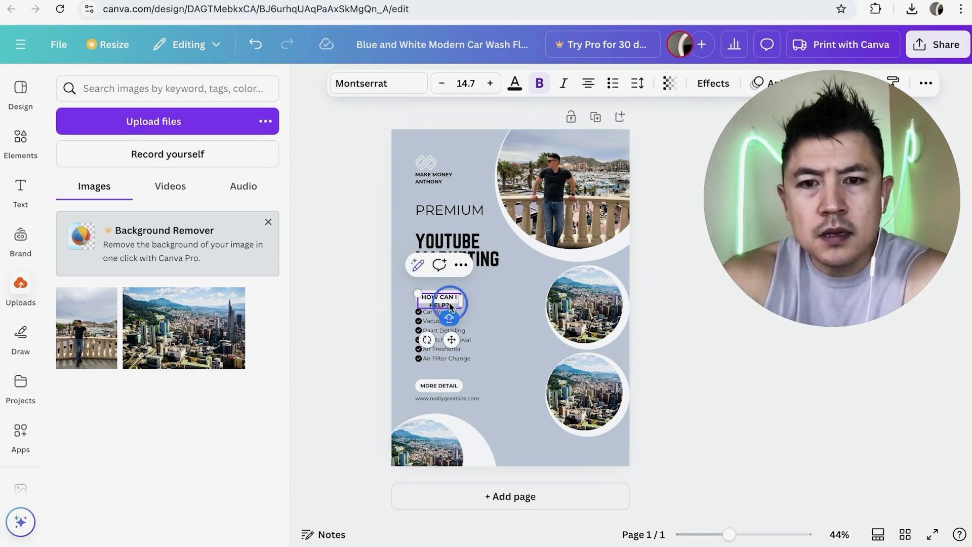
click(446, 83)
click(446, 83)
click(445, 83)
click(508, 282)
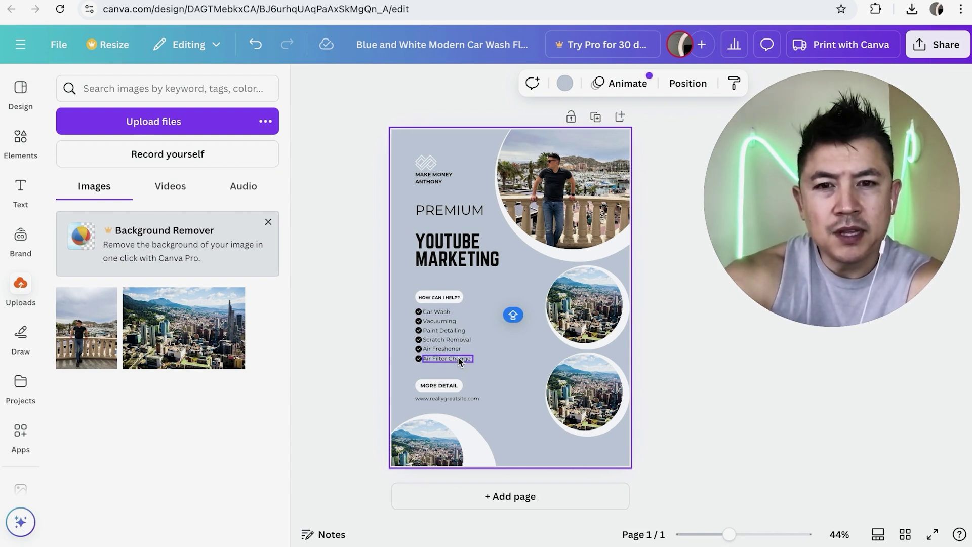
Delete the 'Air Filter Change' list item and its leftover check icon
click(443, 360)
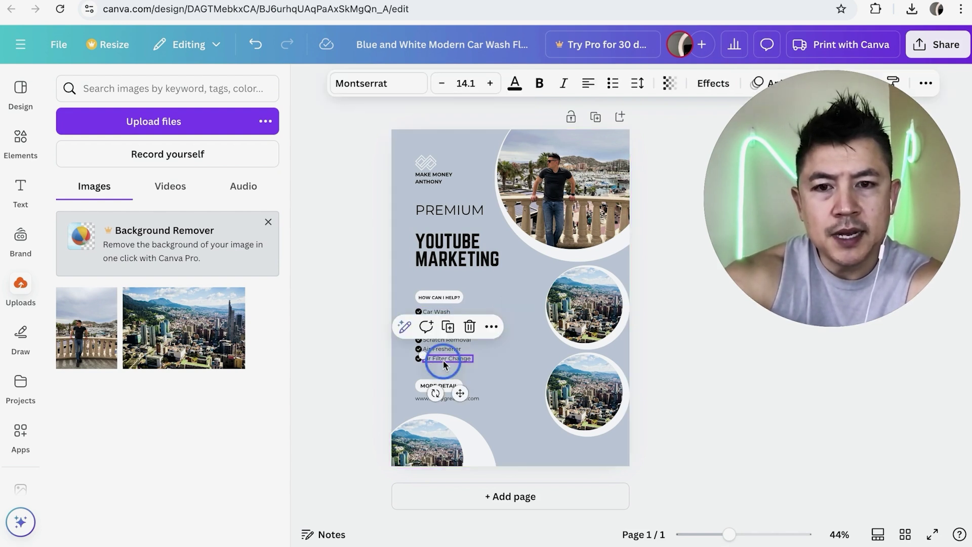
key(Delete)
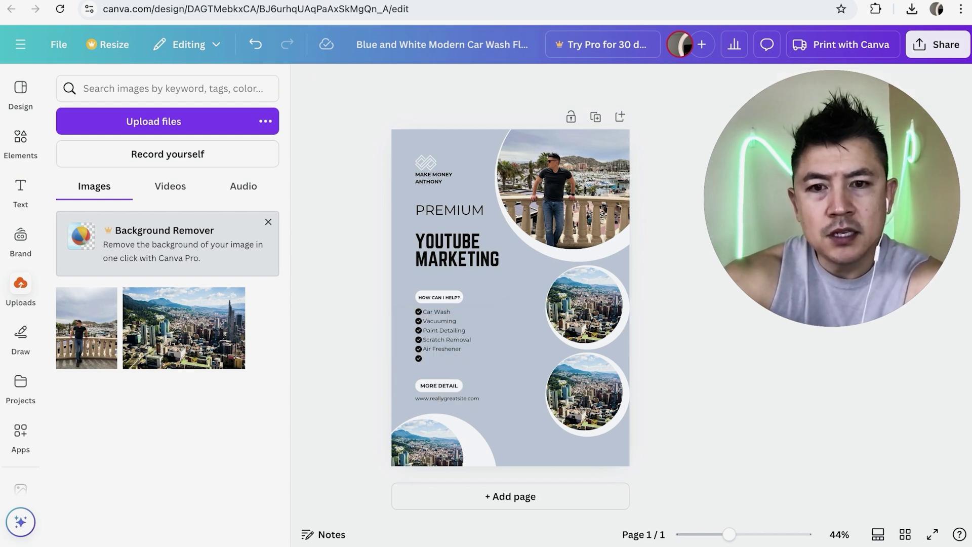
click(418, 361)
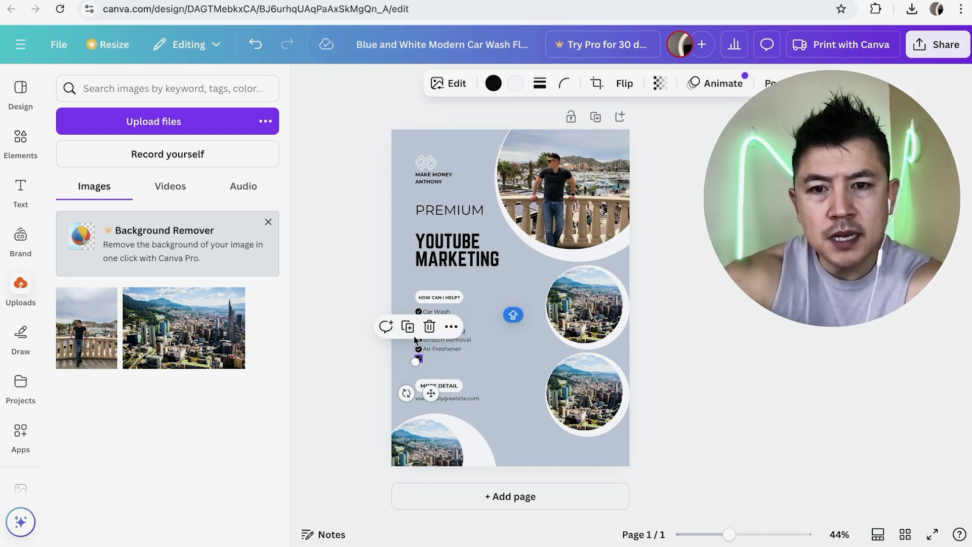
click(429, 327)
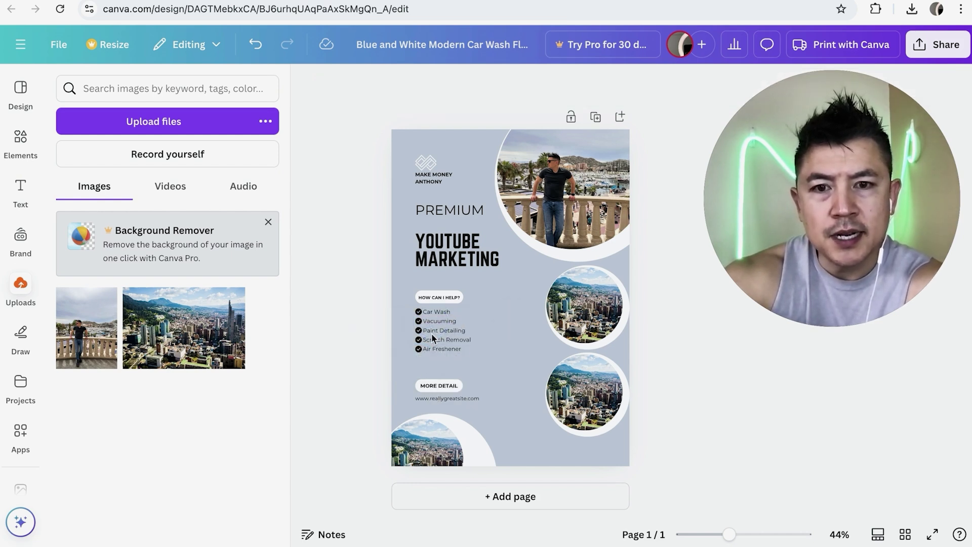
click(468, 361)
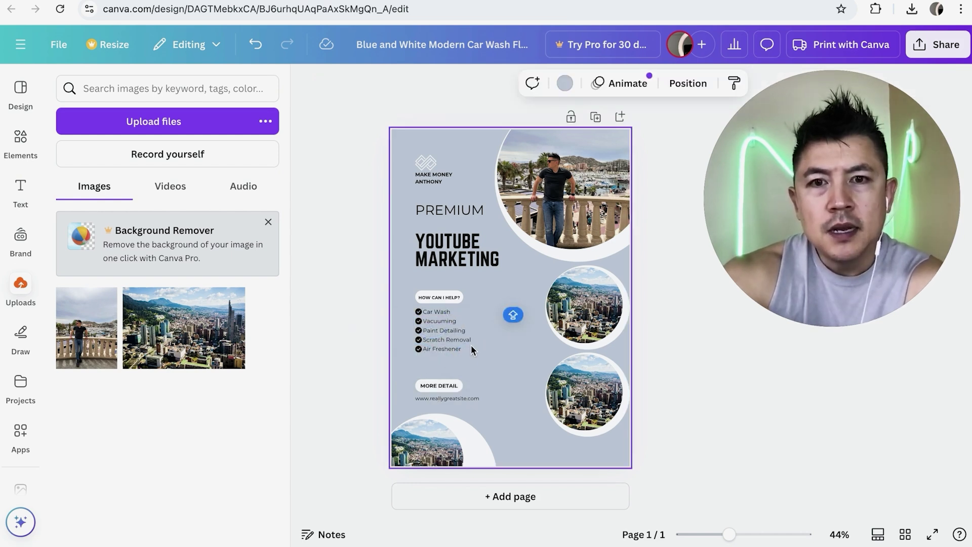
click(362, 138)
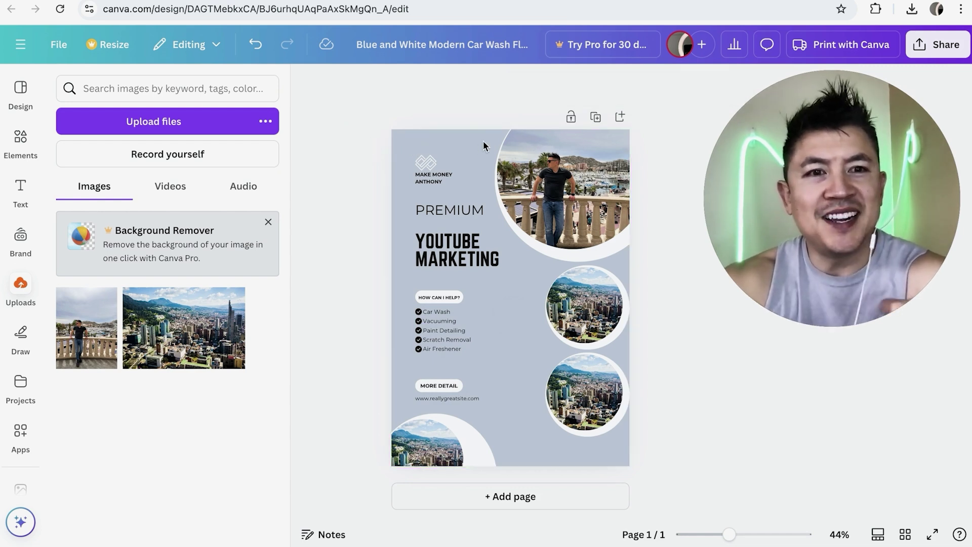
Set the page background to a light turquoise from the default colour palette
click(427, 139)
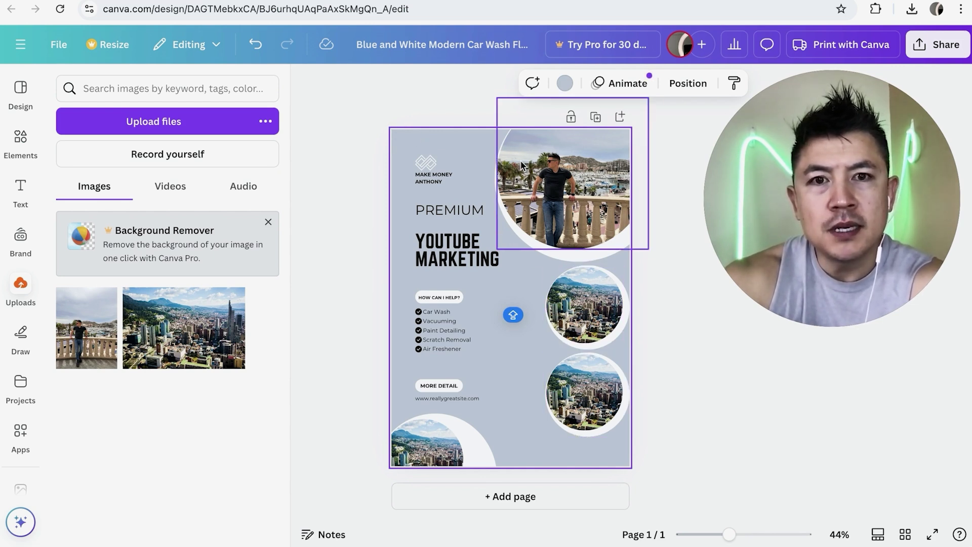
click(566, 84)
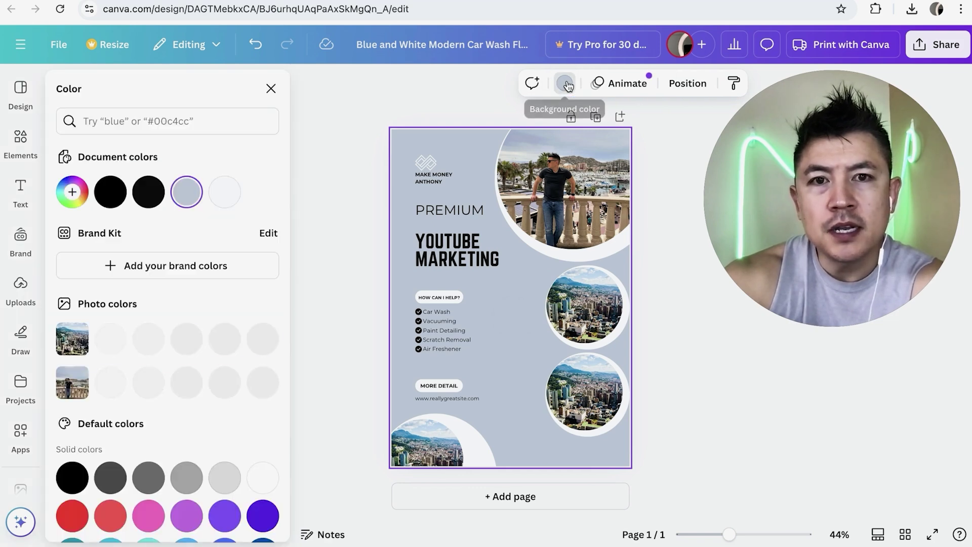
scroll(217, 390, down, 3)
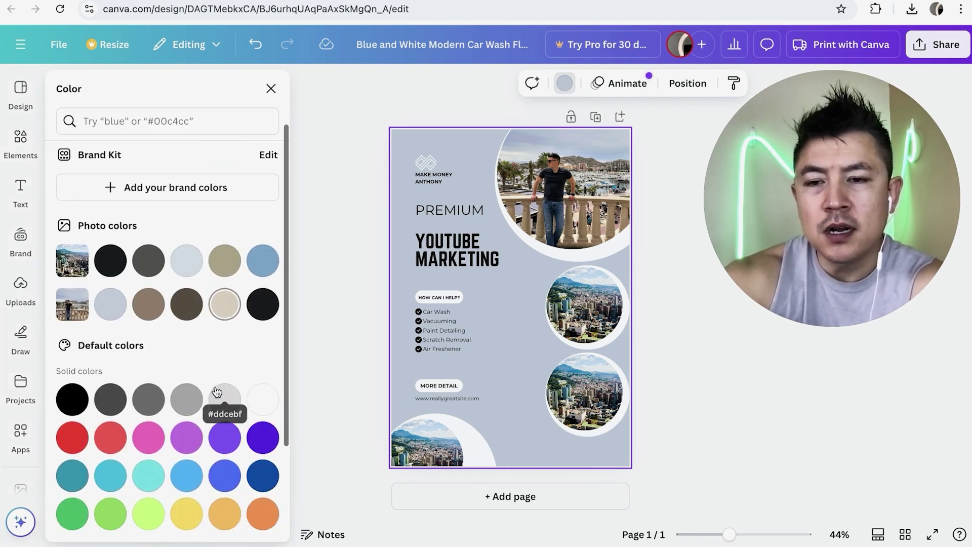
click(157, 439)
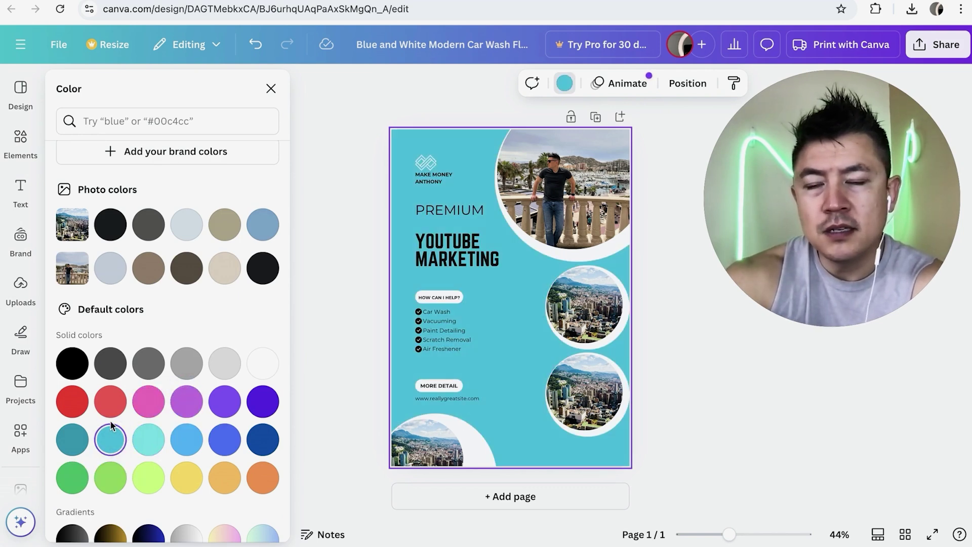
click(152, 403)
click(152, 445)
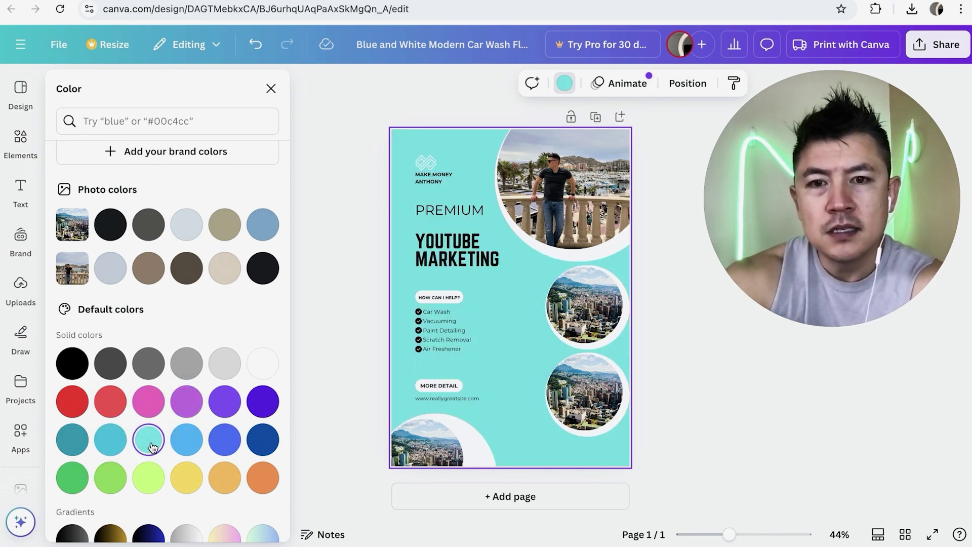
click(360, 263)
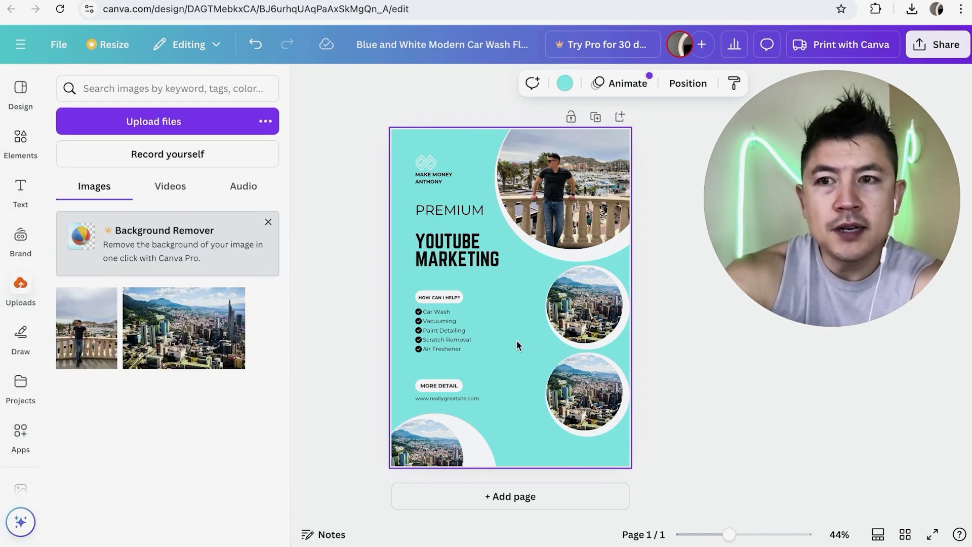
Search Elements for 'DOLLAR' and browse the dollar graphics
click(20, 138)
click(145, 91)
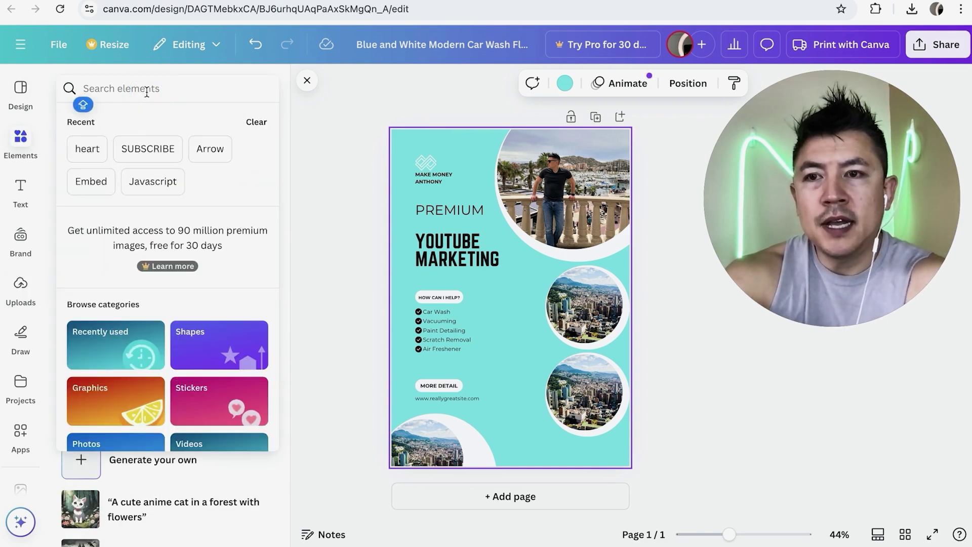
text(DOLLAR)
key(Return)
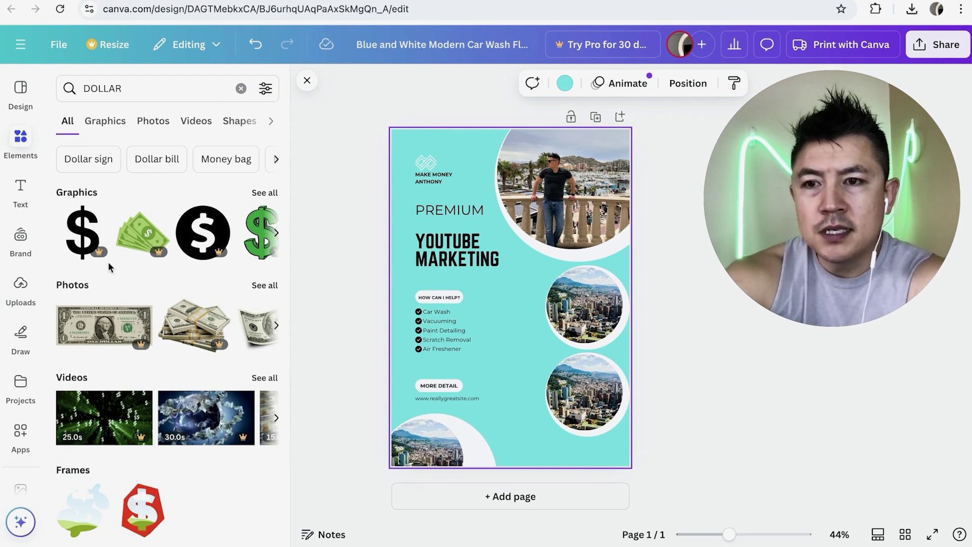
click(276, 223)
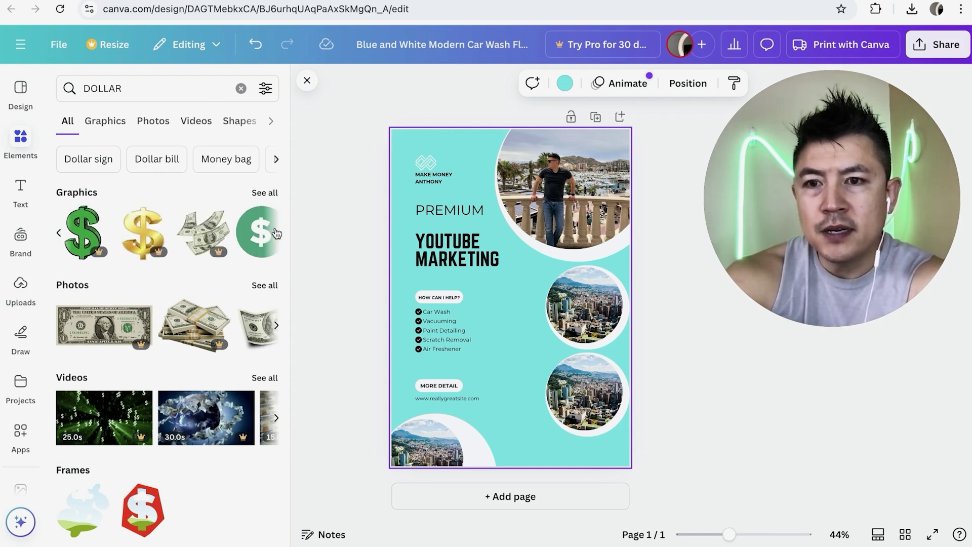
click(277, 231)
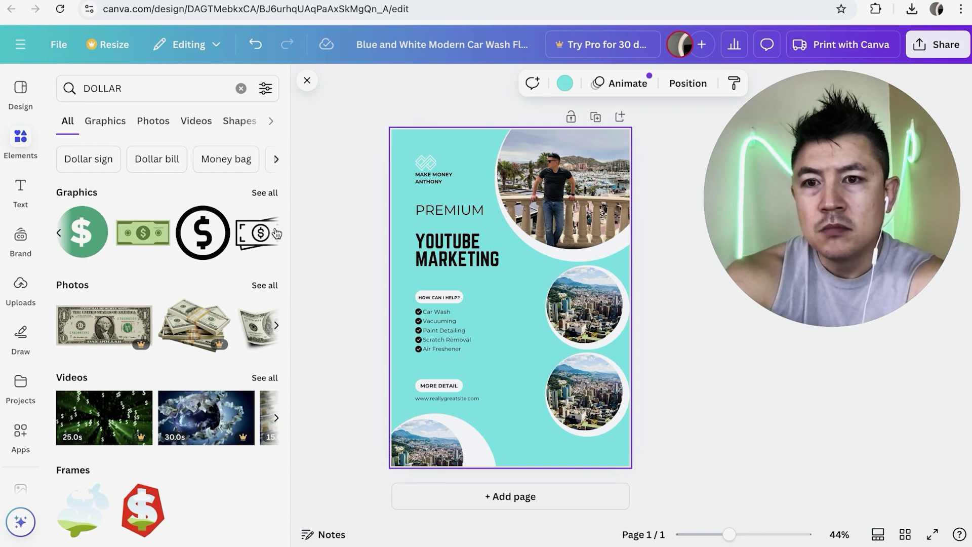
click(276, 232)
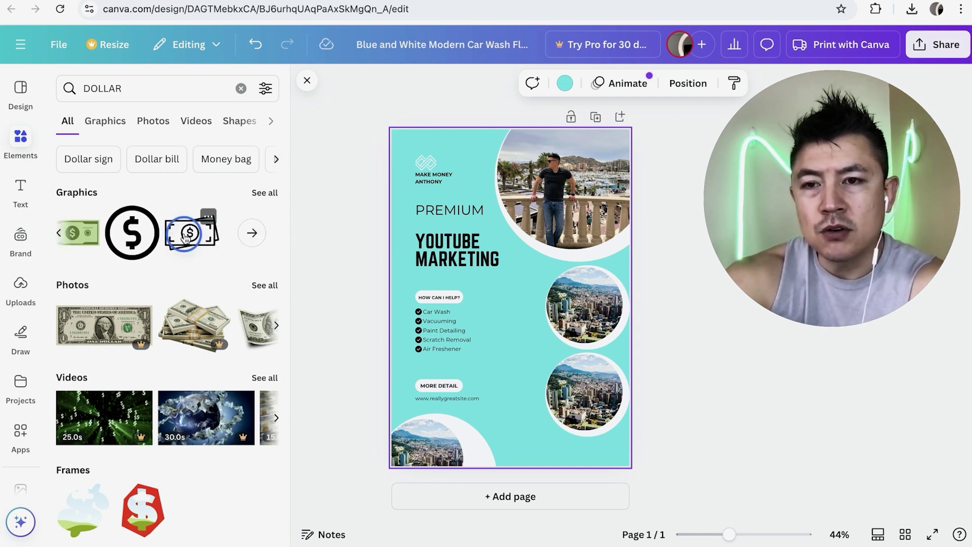
Add the dollar-bill graphic to the flyer and shrink it
drag(185, 238, 492, 351)
click(447, 358)
click(490, 338)
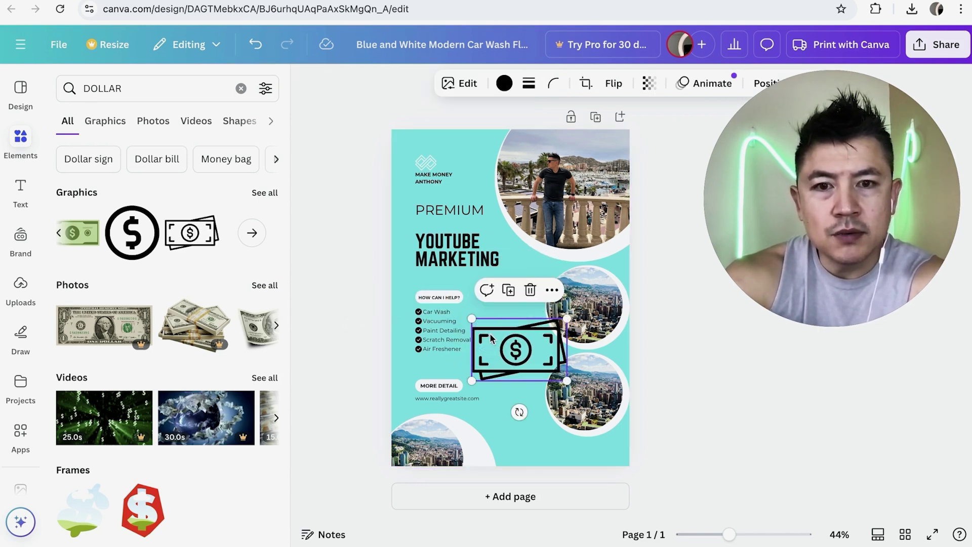
drag(478, 329, 511, 331)
drag(529, 367, 583, 440)
click(538, 456)
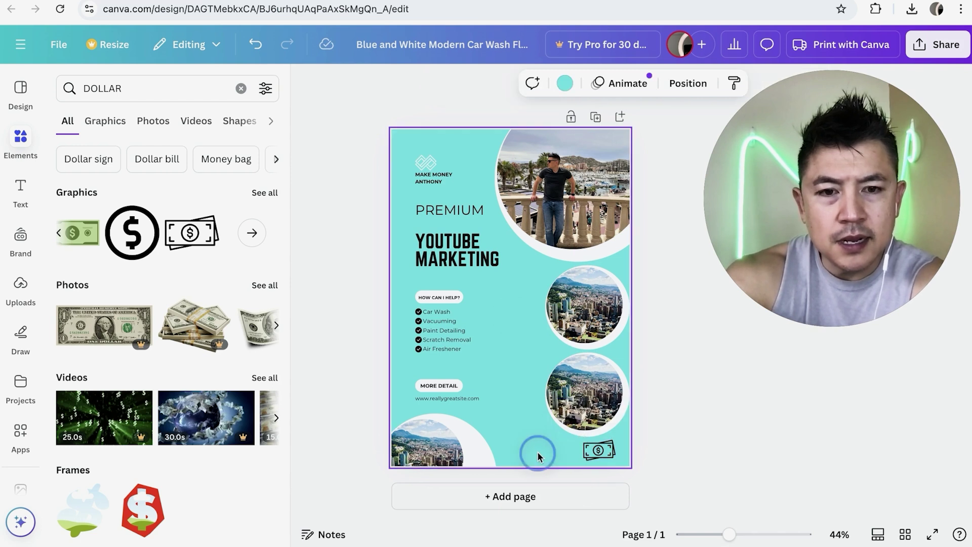
Delete the old top-left logo and move the dollar-bill graphic into its place
click(598, 450)
click(432, 169)
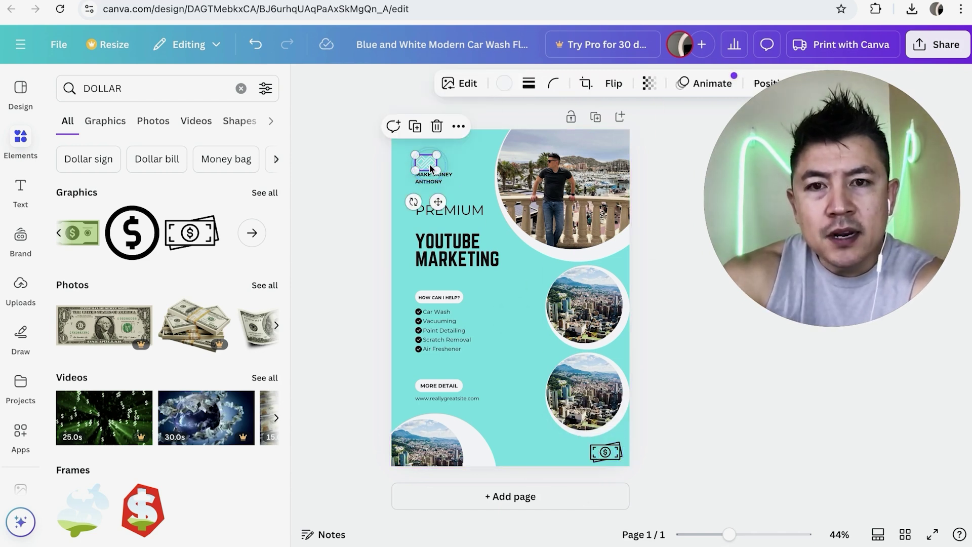
key(Delete)
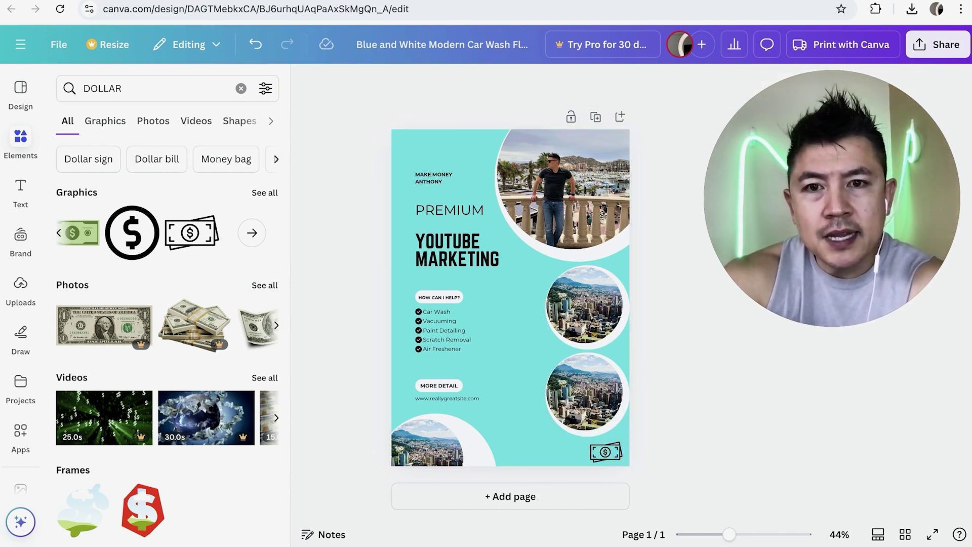
drag(608, 456, 429, 158)
click(461, 160)
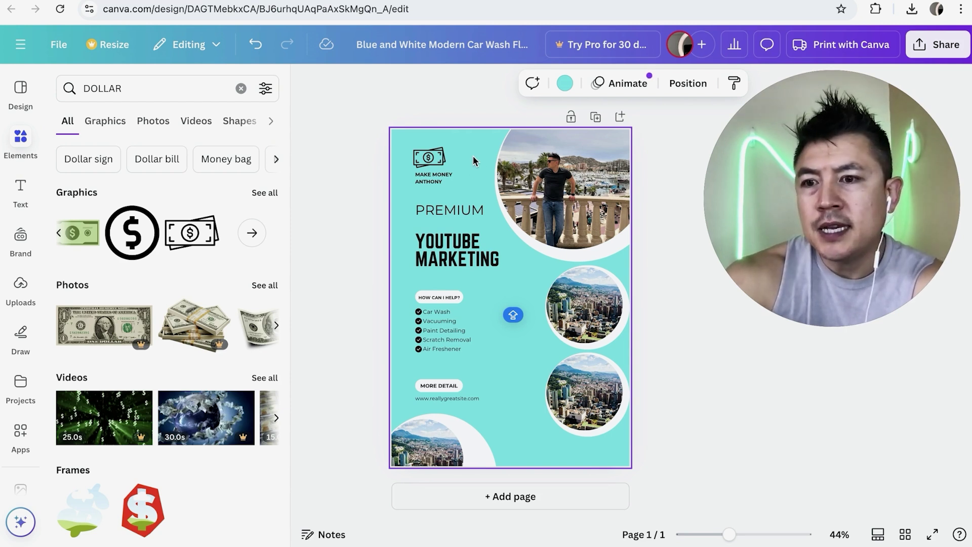
Change the design title from the car wash flyer name to 'BUSINESS FLYER FREE'
click(417, 41)
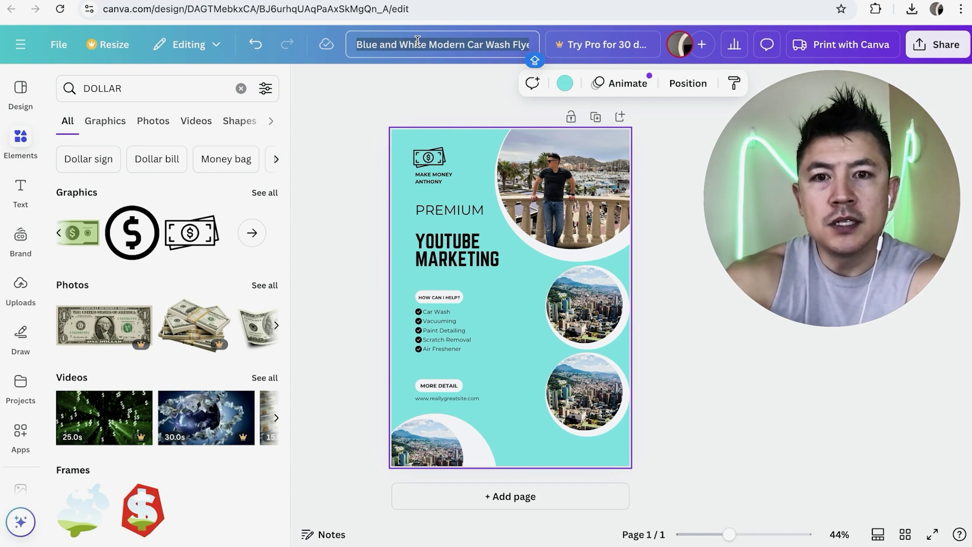
text(BUSINESS FLY)
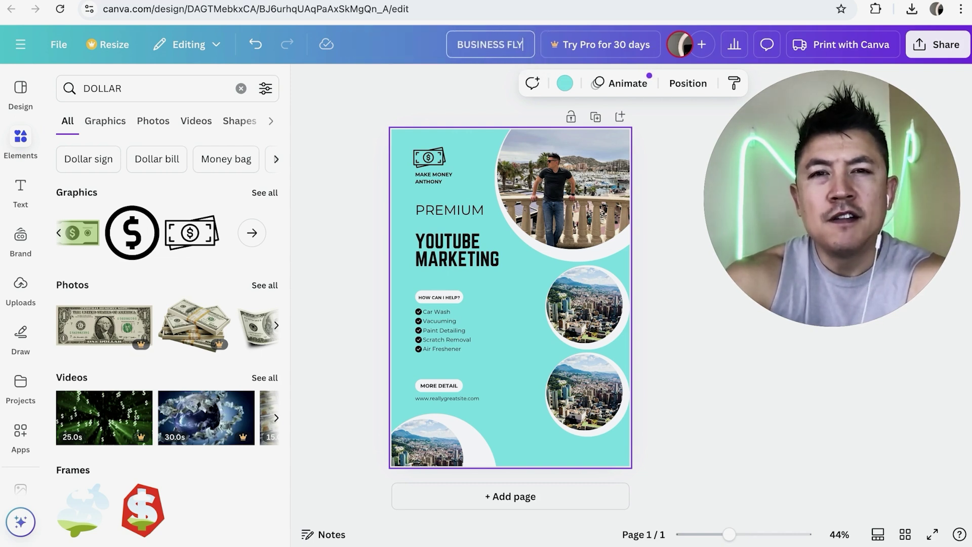
text(ER FREE)
click(396, 102)
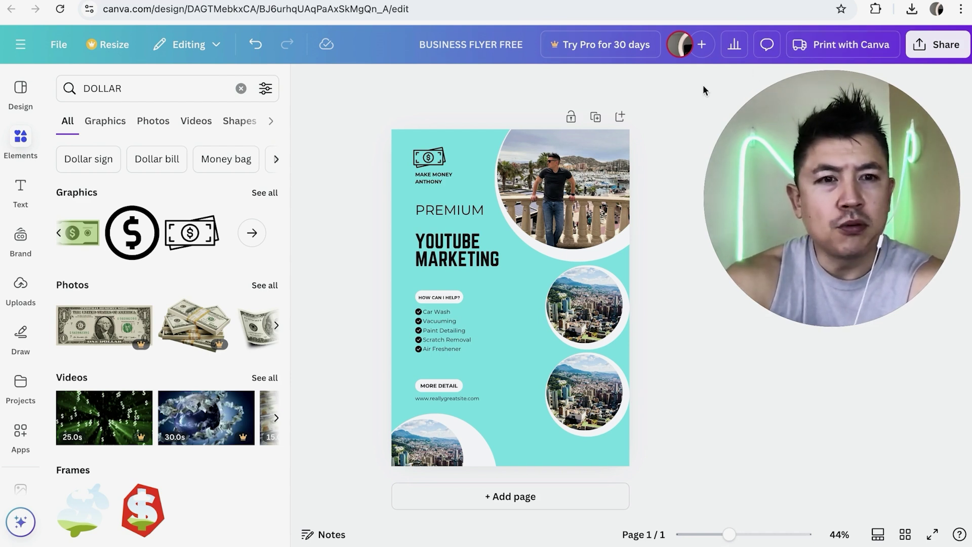
Download the flyer from the Share menu with PNG kept as the file type
click(935, 42)
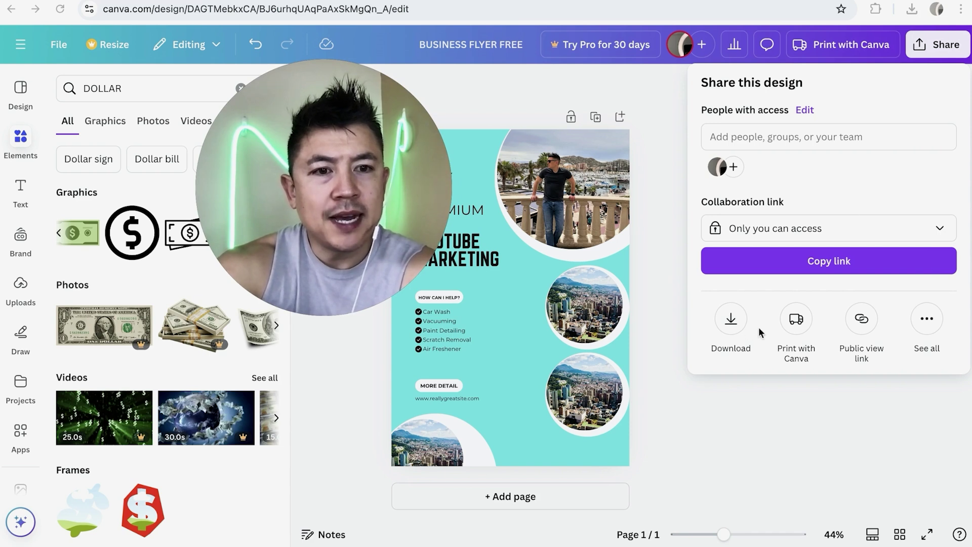
click(734, 321)
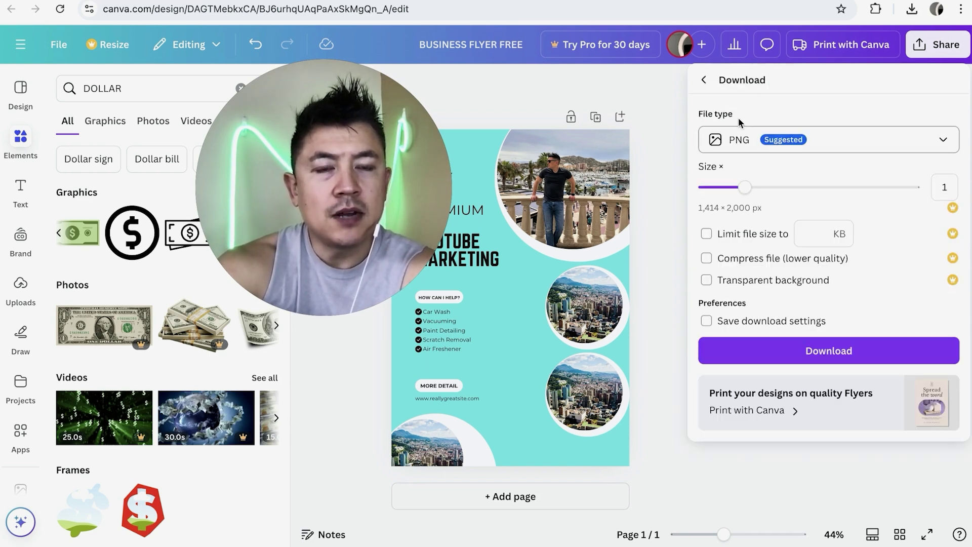
click(845, 140)
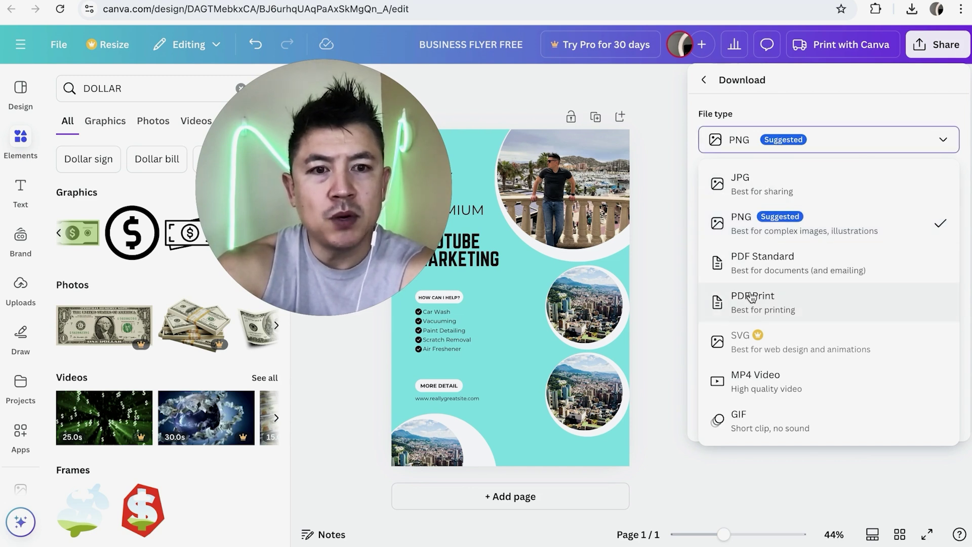
click(780, 217)
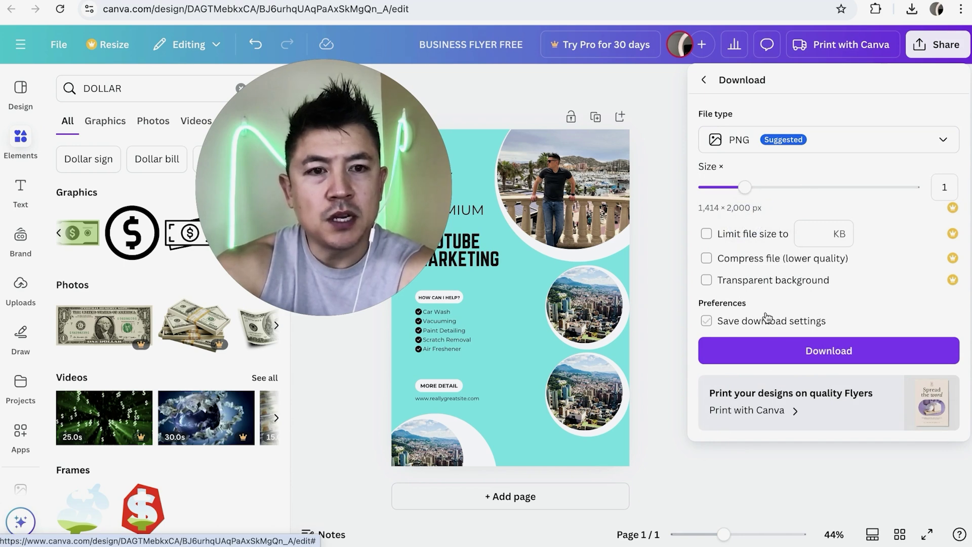
click(773, 348)
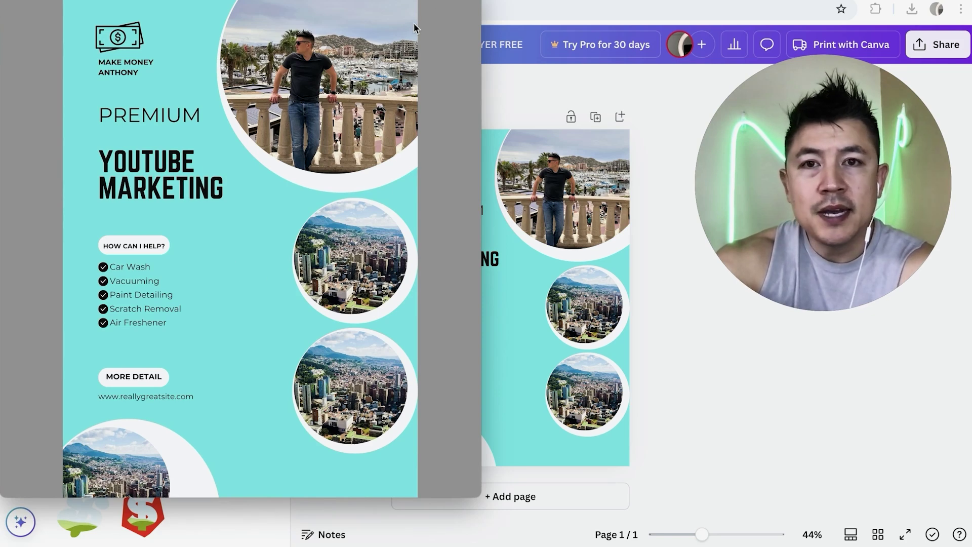
View the downloaded BUSINESS FLYER FREE.png in Preview, then close it to return to Canva
drag(431, 1, 402, 16)
click(195, 397)
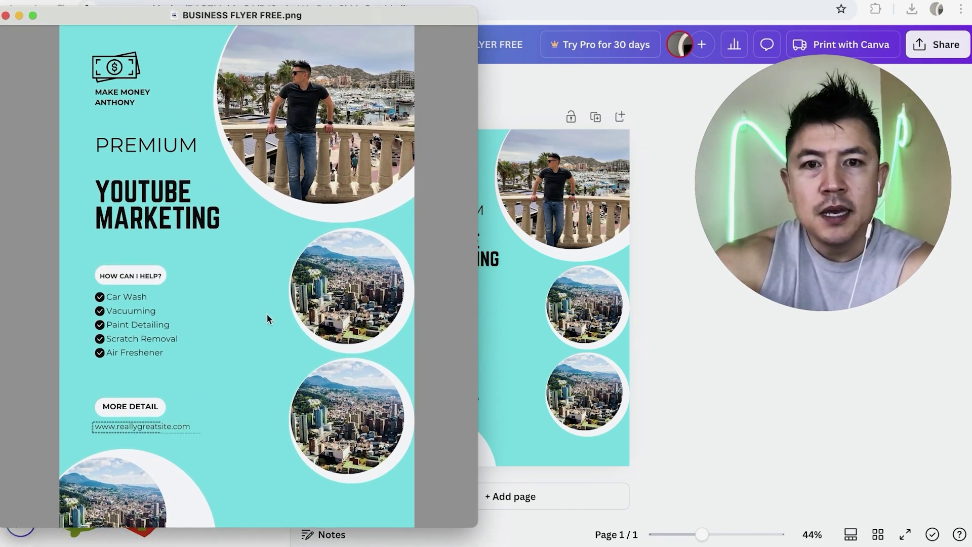
click(529, 81)
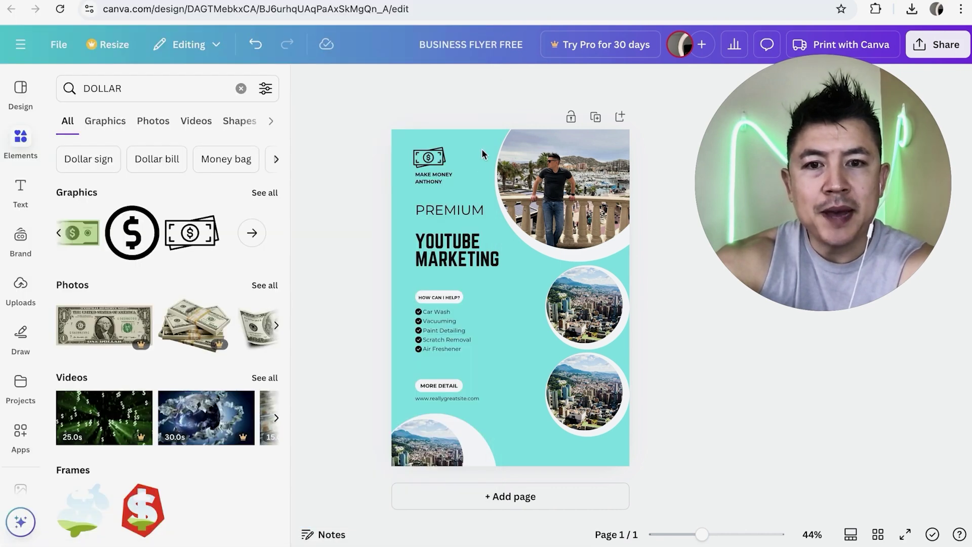